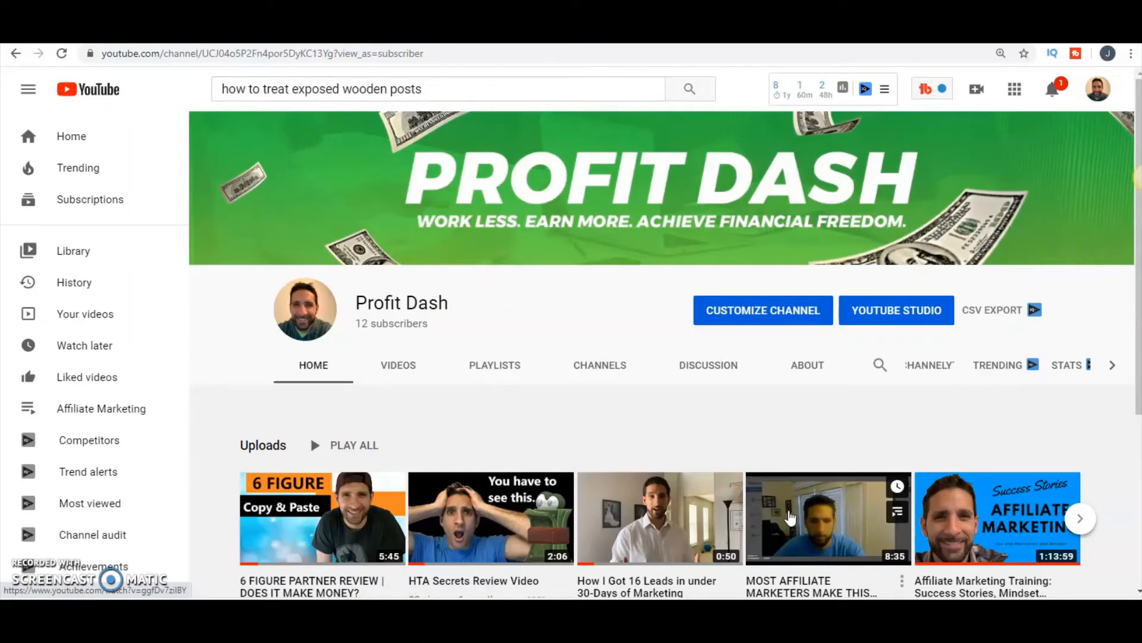
- Switch to the YT_Results1 video in Photos and scrub through it, returning to the smiling frame at the start
{"action": "left_click", "coordinate": [325, 535]}
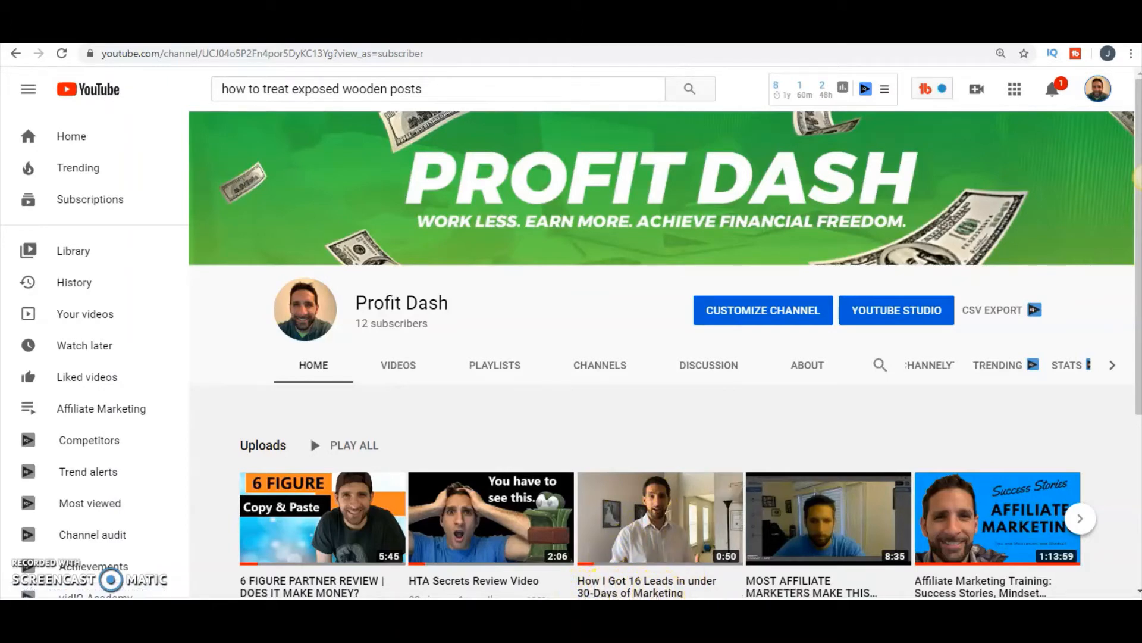
{"action": "left_click", "coordinate": [862, 617]}
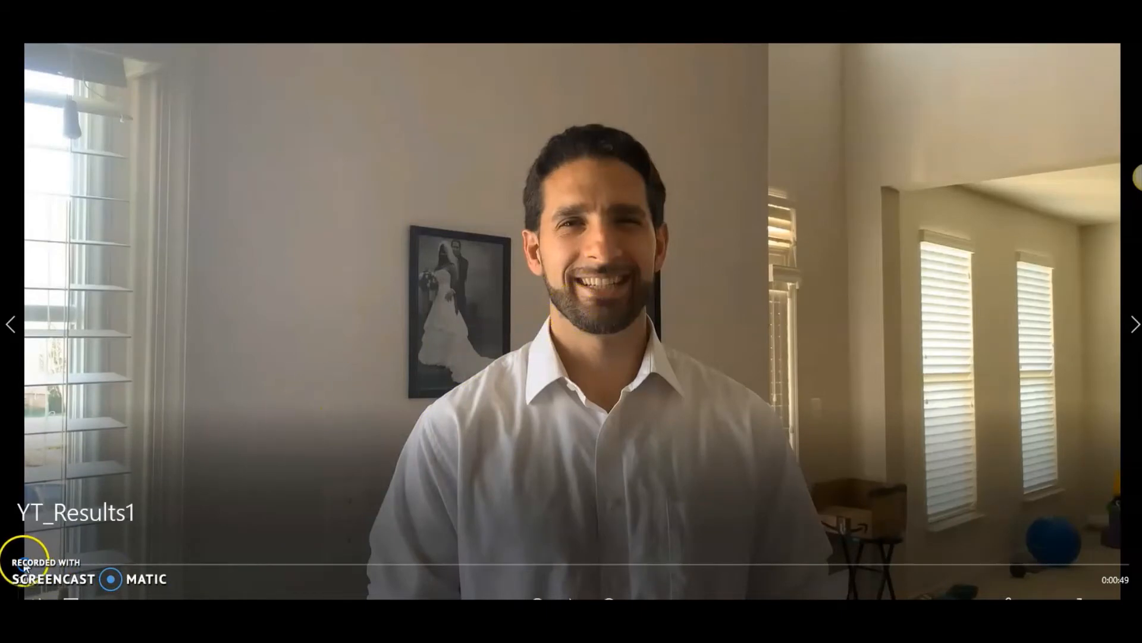
{"action": "left_click", "coordinate": [368, 564]}
{"action": "left_click_drag", "start_coordinate": [387, 577], "coordinate": [1138, 559]}
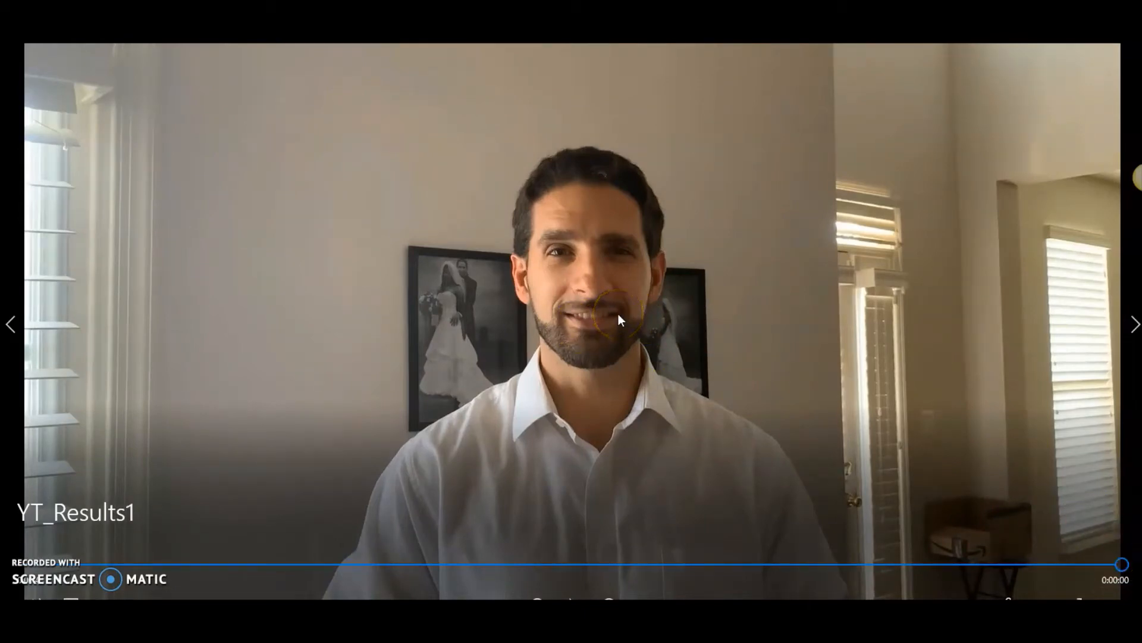
{"action": "left_click_drag", "start_coordinate": [1091, 574], "coordinate": [41, 557]}
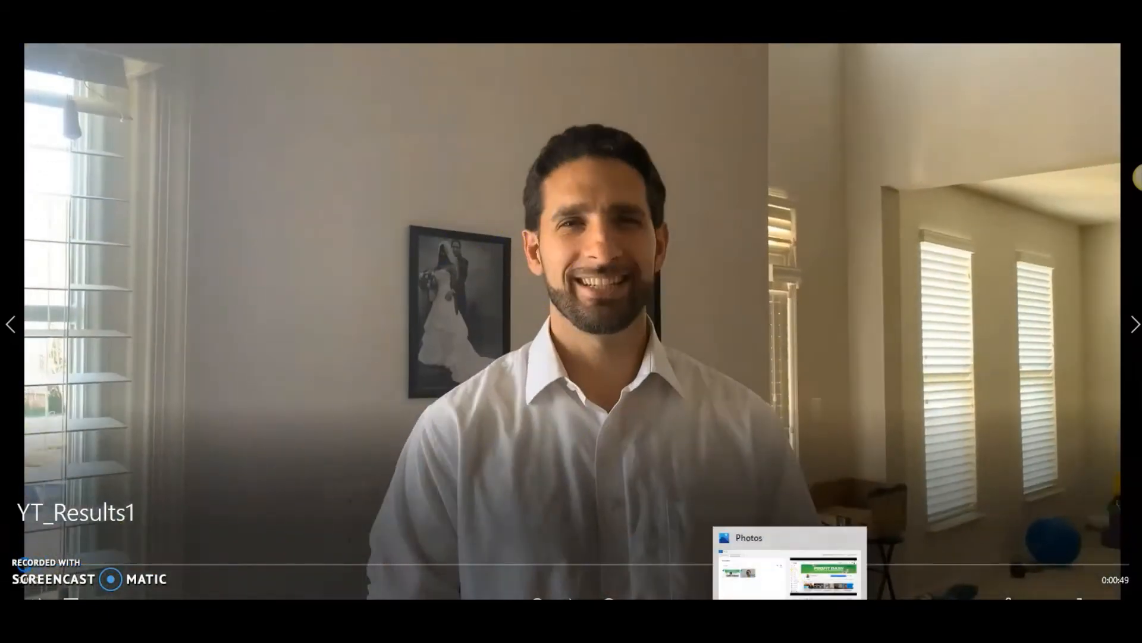
- Switch to Word and create a blank document
{"action": "mouse_move", "coordinate": [684, 621]}
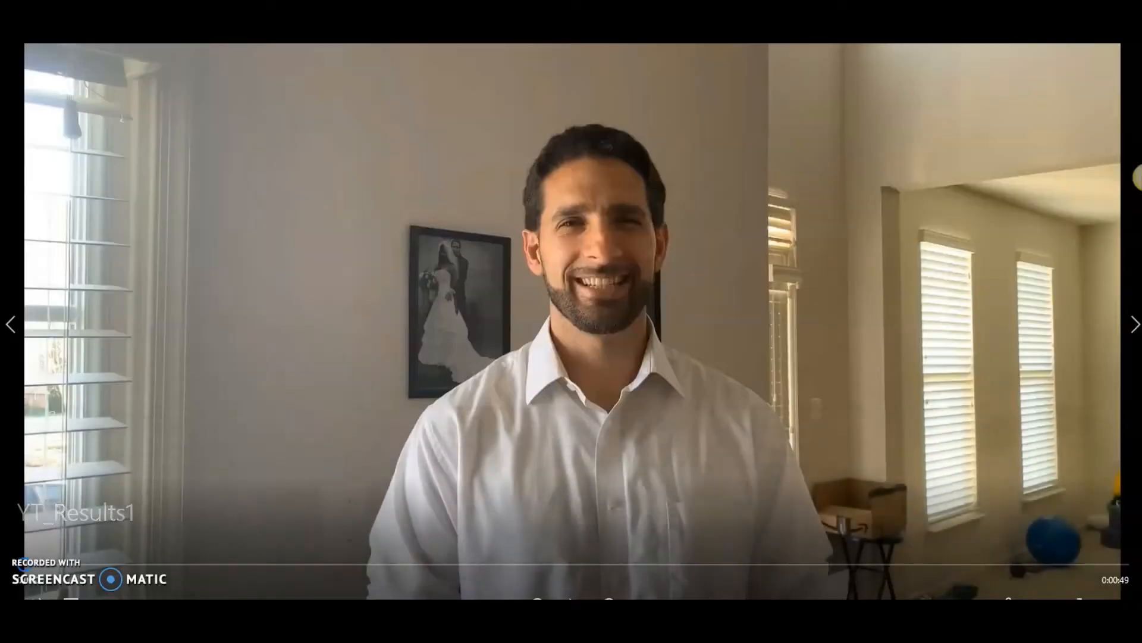
{"action": "left_click", "coordinate": [684, 621]}
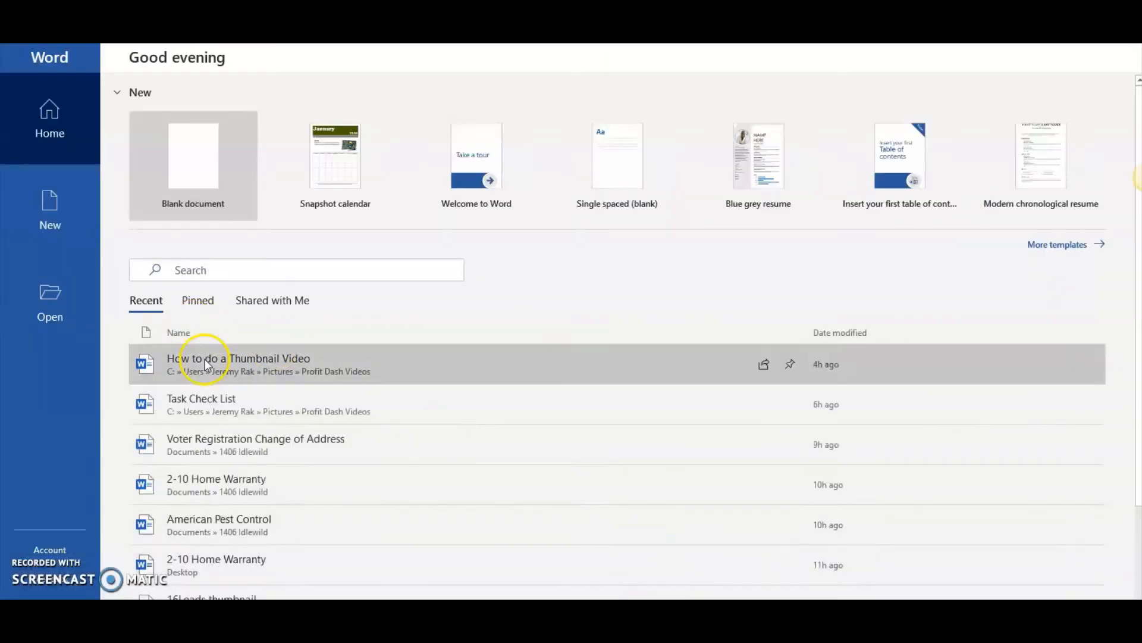
{"action": "left_click", "coordinate": [215, 178]}
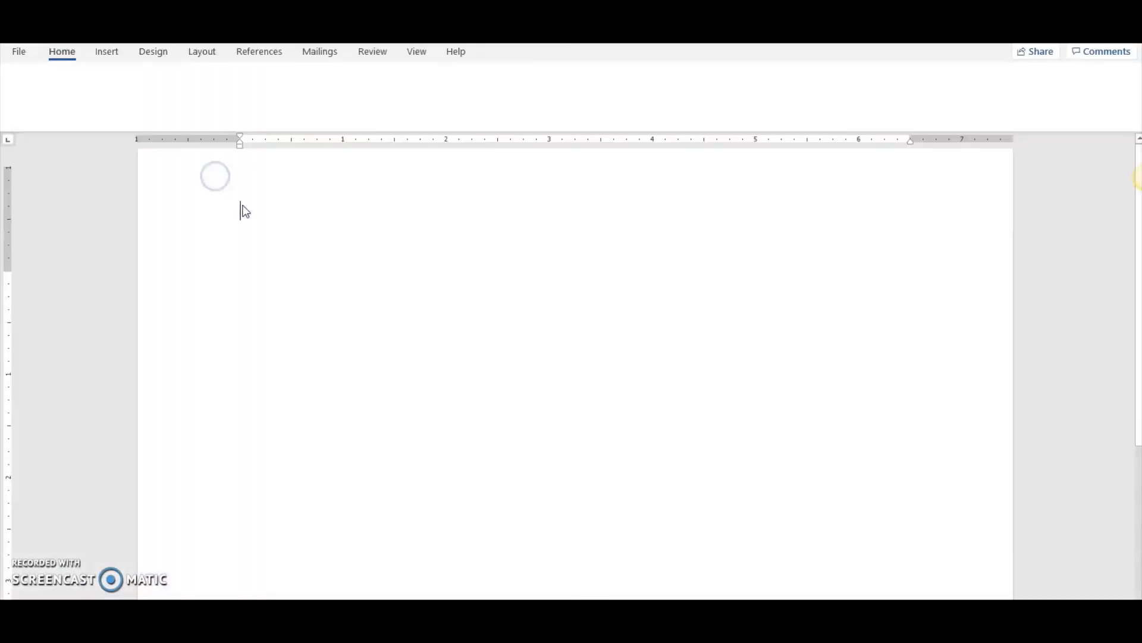
- Insert a screen clipping of the paused video frame into the document, framing the smiling man and leaving out the playback controls
{"action": "left_click", "coordinate": [119, 54]}
{"action": "left_click", "coordinate": [347, 102]}
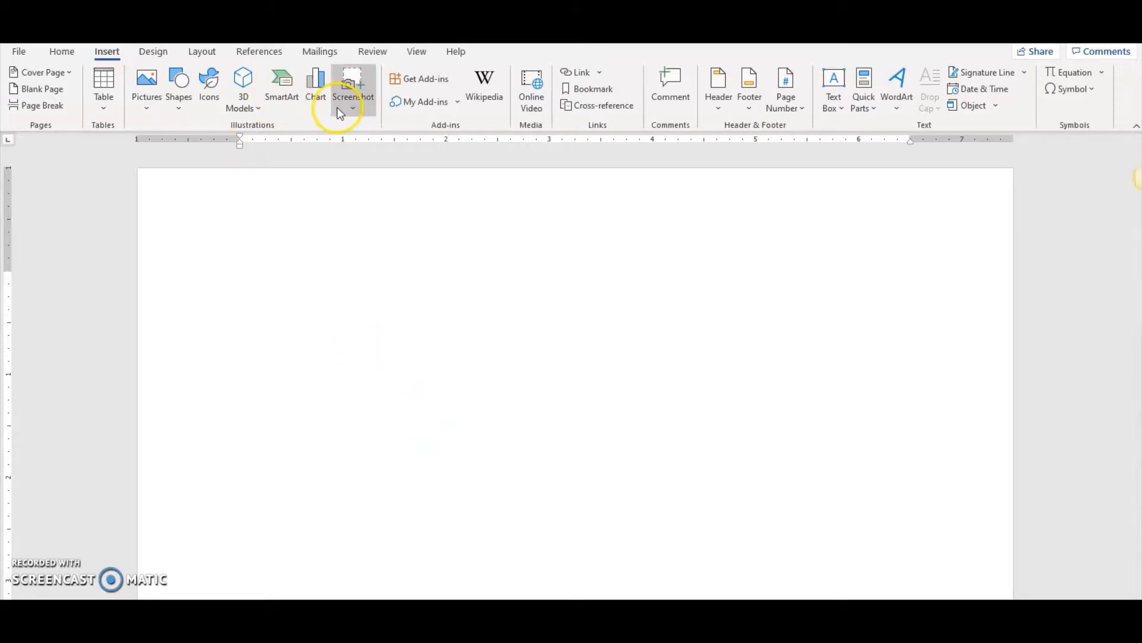
{"action": "left_click", "coordinate": [342, 104]}
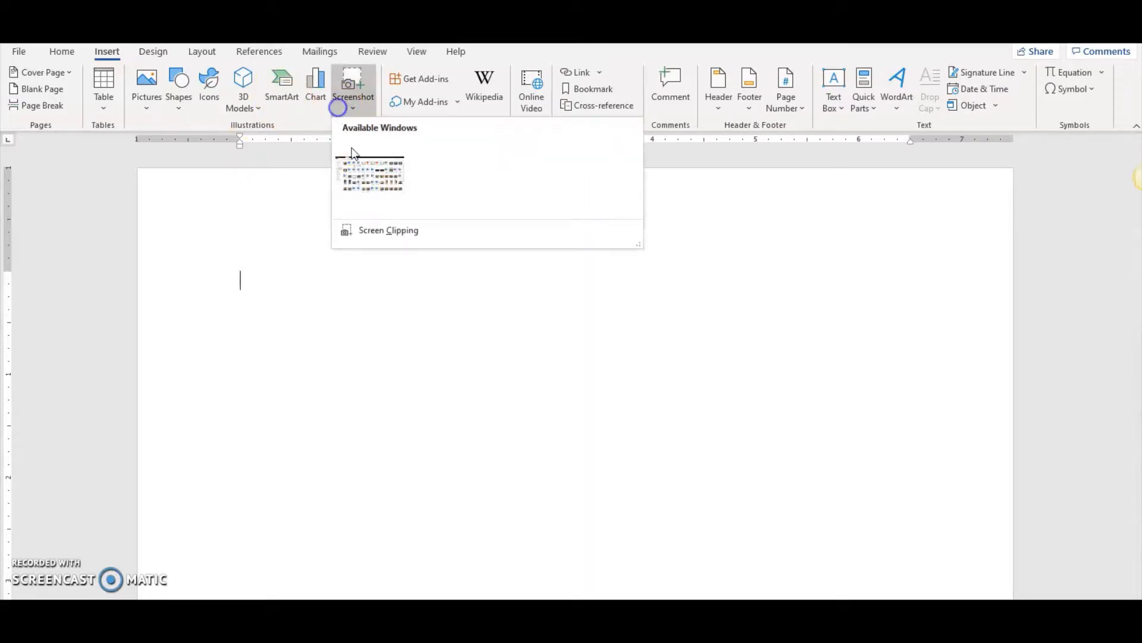
{"action": "left_click", "coordinate": [377, 232]}
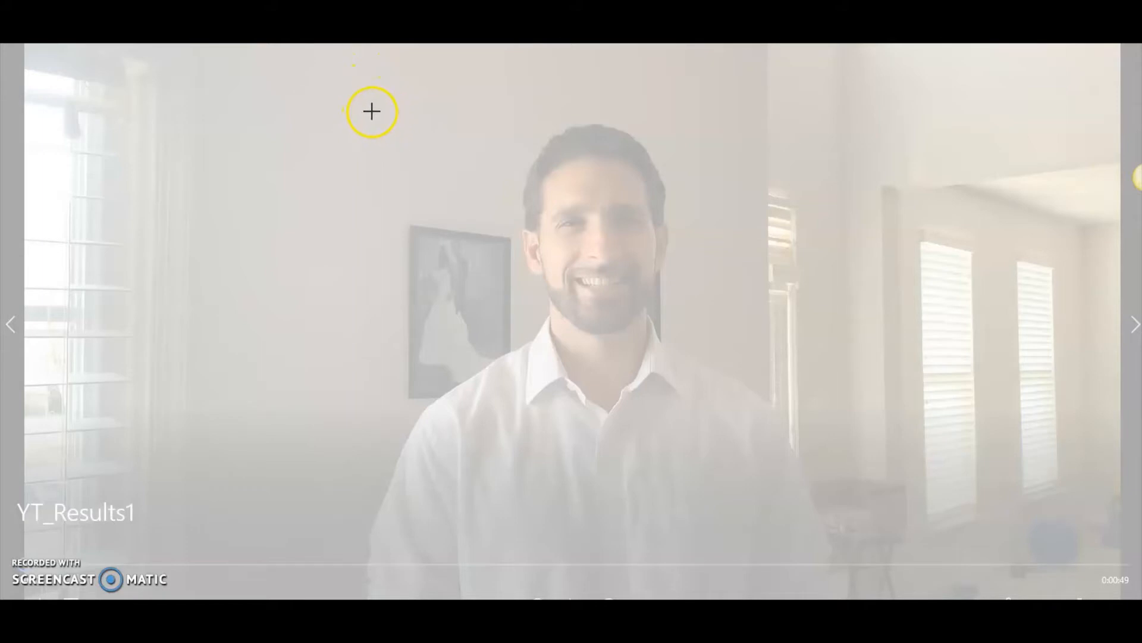
{"action": "left_click_drag", "start_coordinate": [371, 111], "coordinate": [1113, 549]}
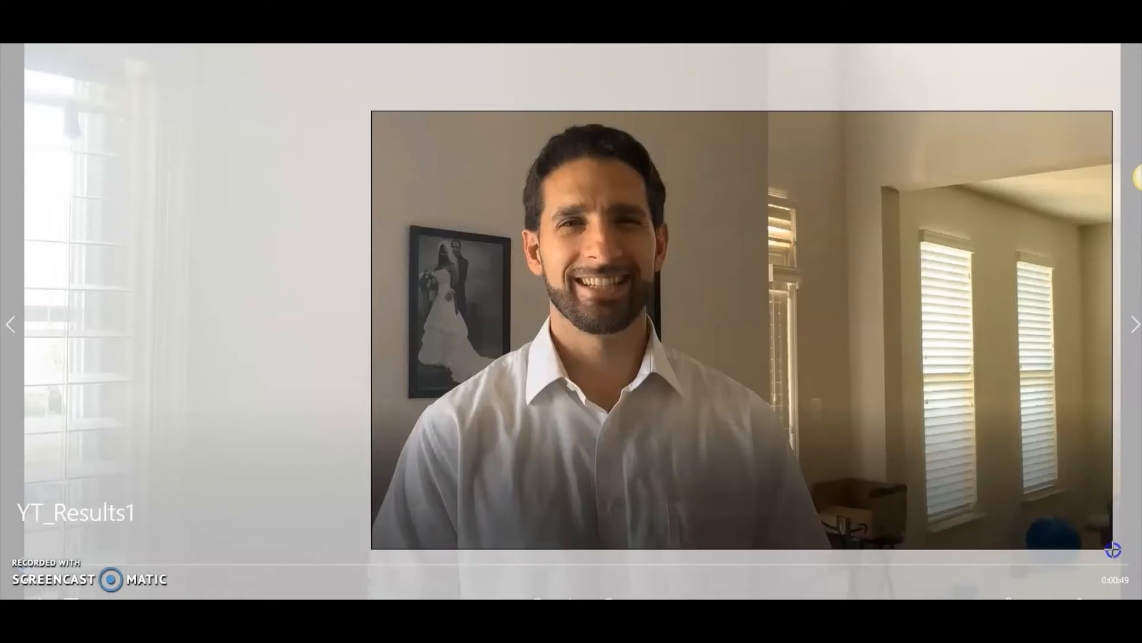
{"action": "left_click_drag", "start_coordinate": [1113, 550], "coordinate": [941, 551]}
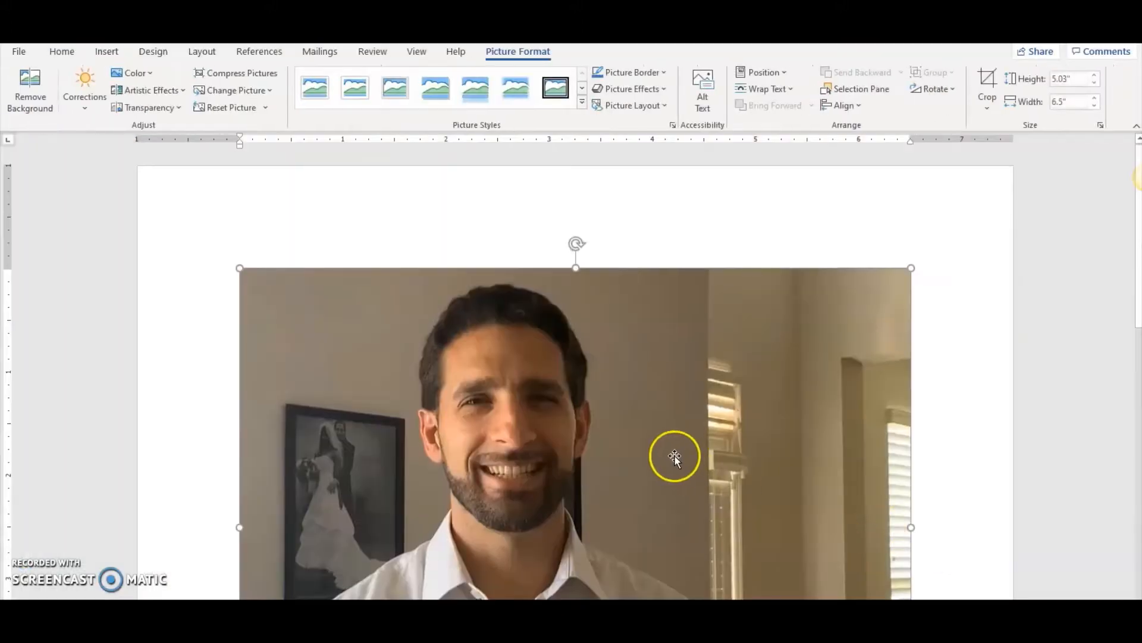
- Save the inserted picture to the Desktop in JPEG File Interchange Format as Thumbnail tutorial 4.jpg
{"action": "scroll", "coordinate": [673, 456], "scroll_direction": "down", "scroll_amount": 3}
{"action": "right_click", "coordinate": [615, 351]}
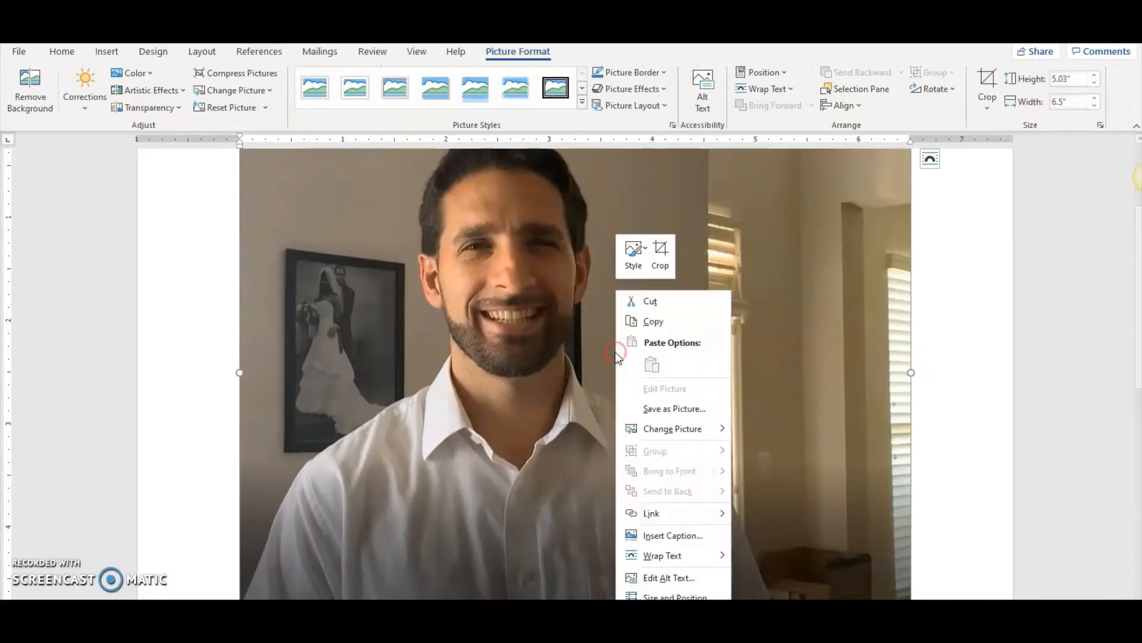
{"action": "left_click", "coordinate": [663, 412]}
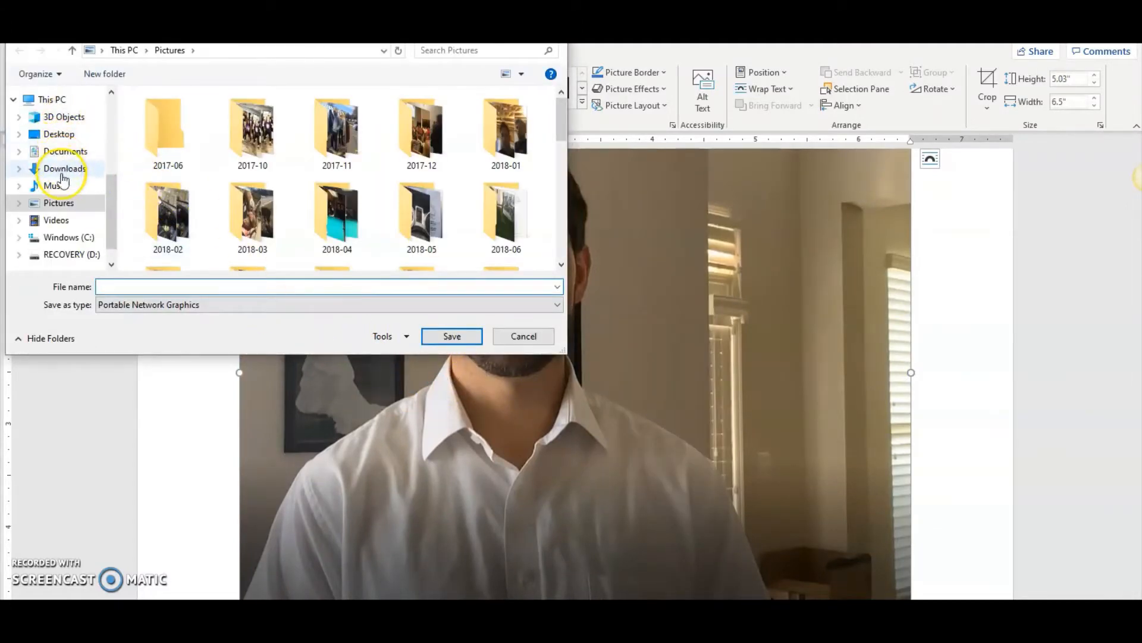
{"action": "left_click", "coordinate": [59, 132]}
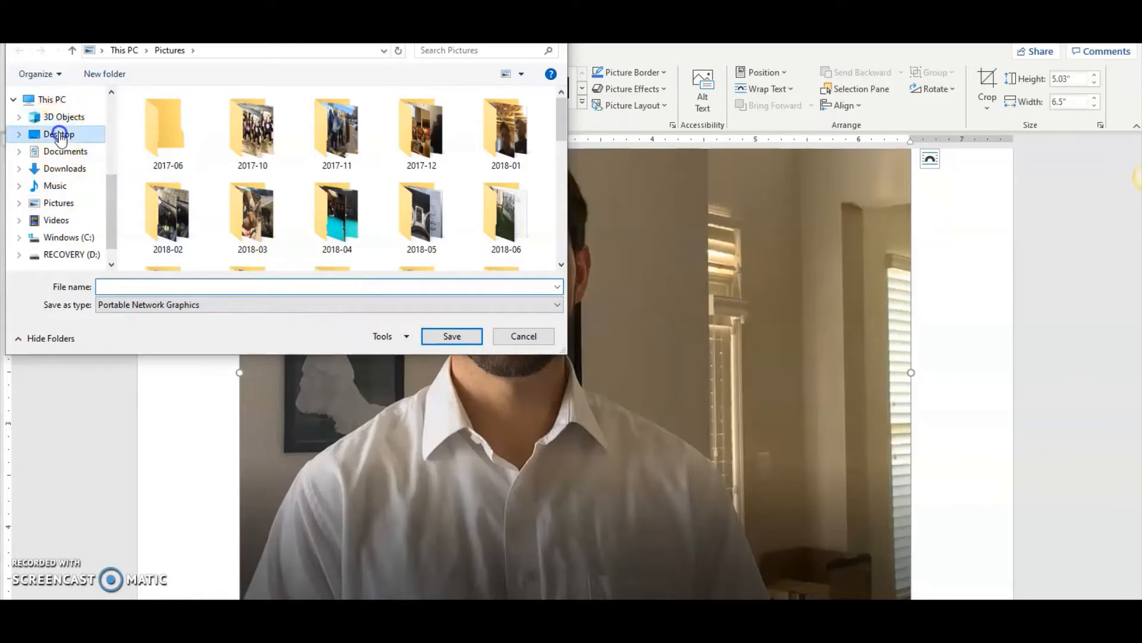
{"action": "left_click", "coordinate": [269, 305]}
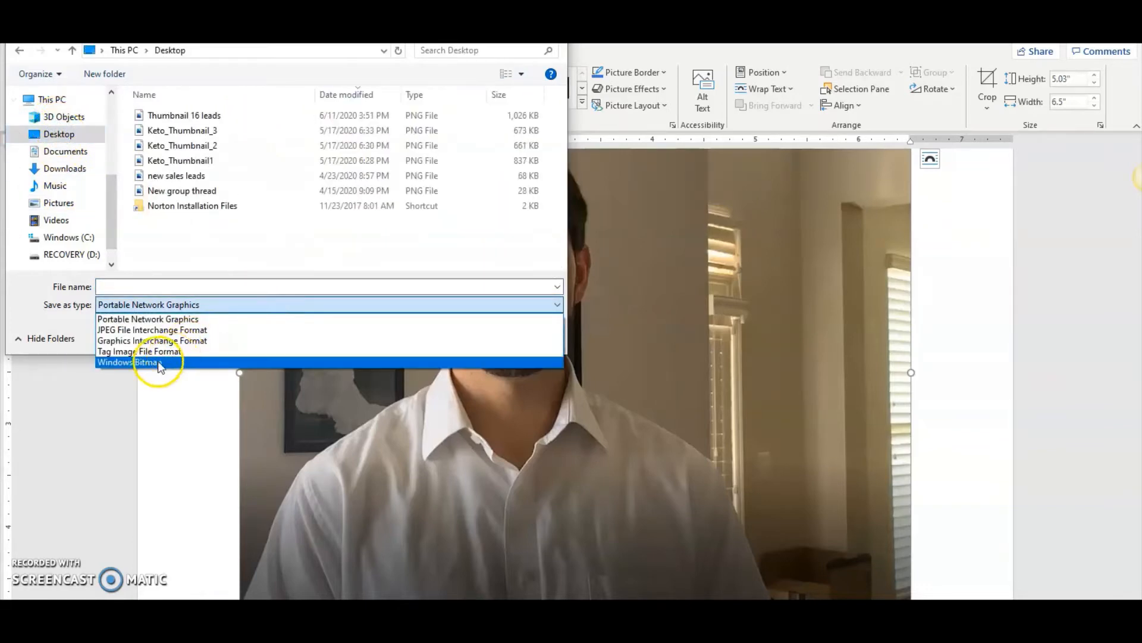
{"action": "left_click", "coordinate": [128, 330]}
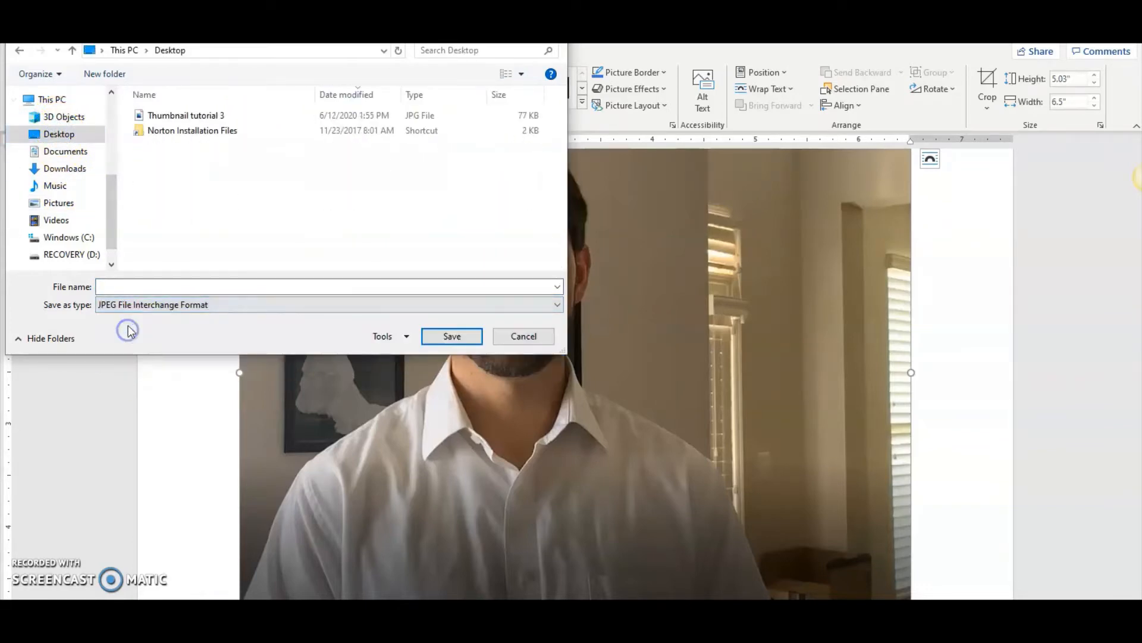
{"action": "left_click", "coordinate": [157, 289]}
{"action": "type", "text": "Thumb"}
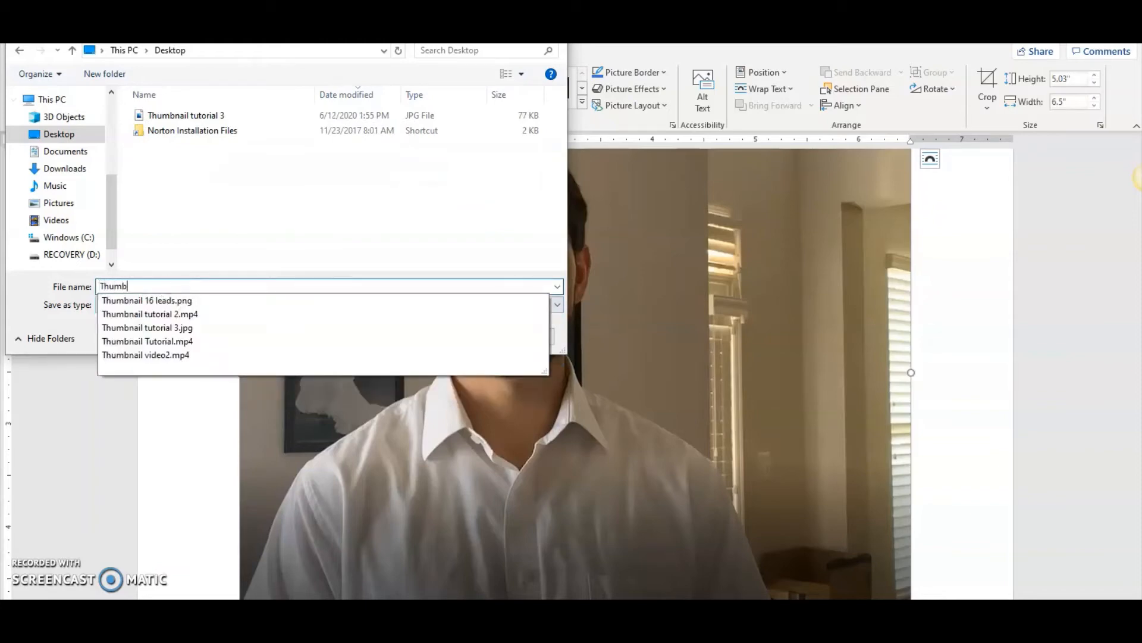
{"action": "left_click", "coordinate": [167, 328]}
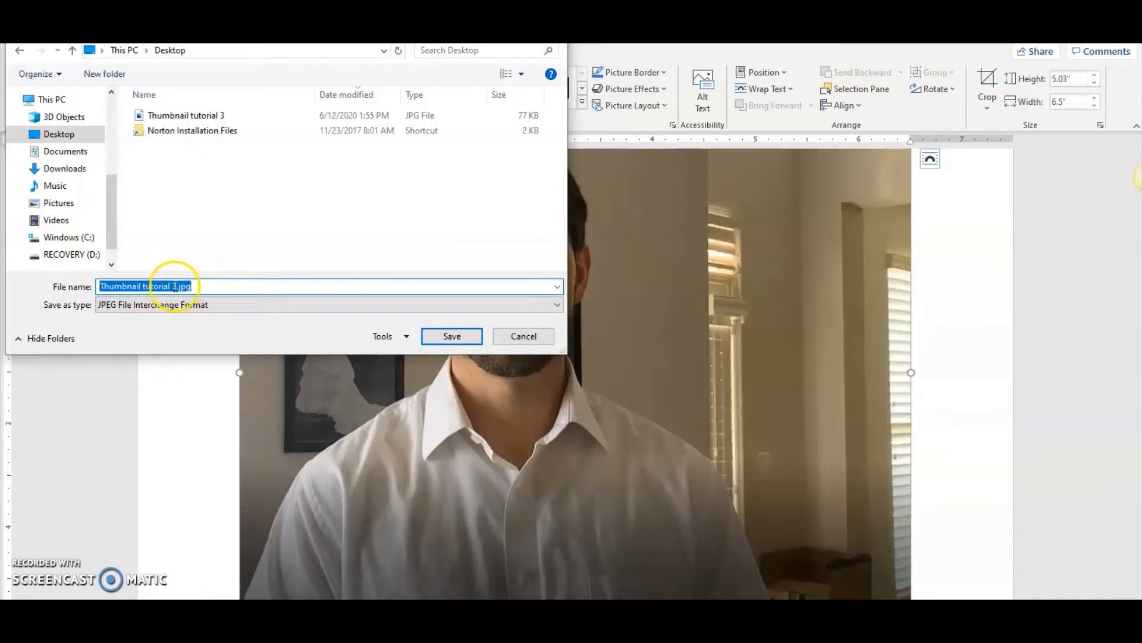
{"action": "left_click", "coordinate": [175, 286]}
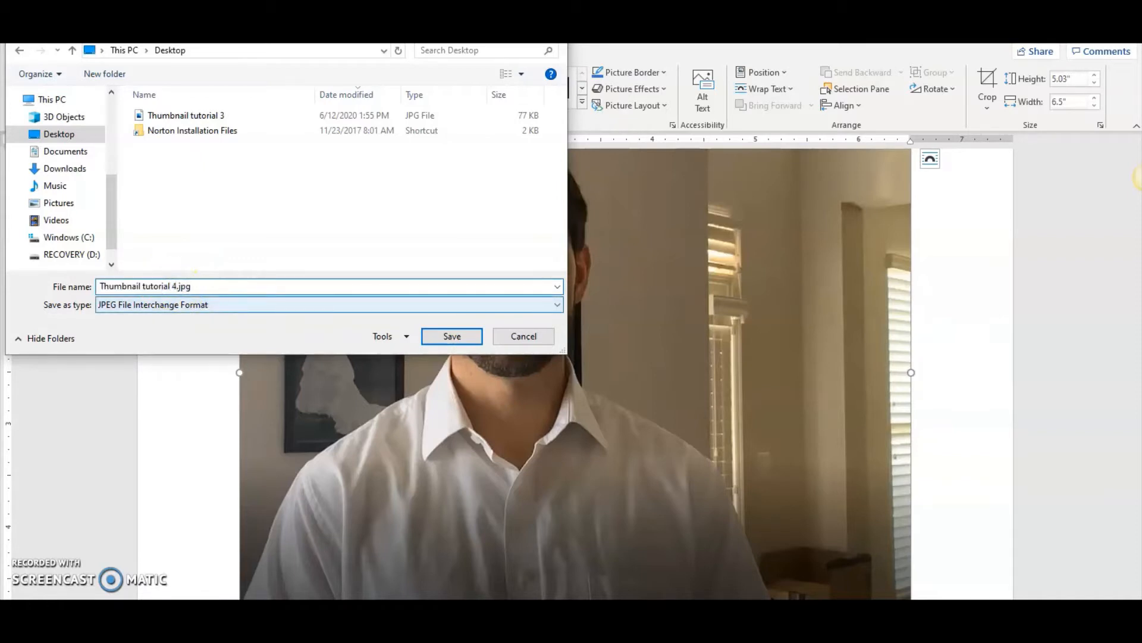
{"action": "left_click", "coordinate": [473, 336]}
{"action": "left_click", "coordinate": [509, 329]}
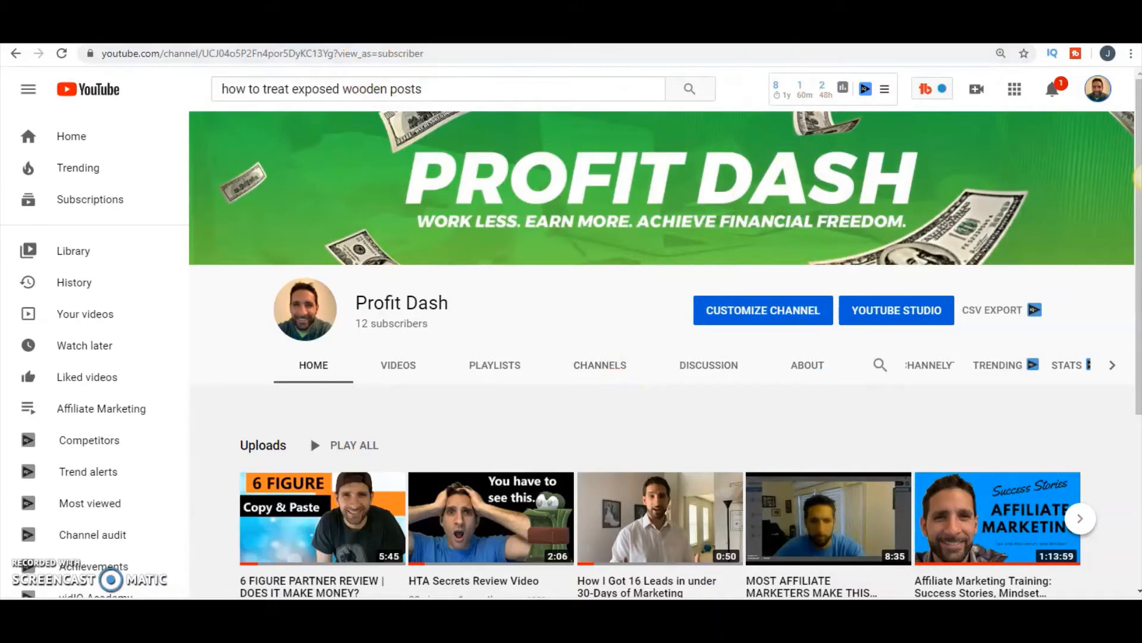
- Open canva.com in a new Chrome tab and create a new YouTube Thumbnail design
{"action": "key", "text": "ctrl+Tab"}
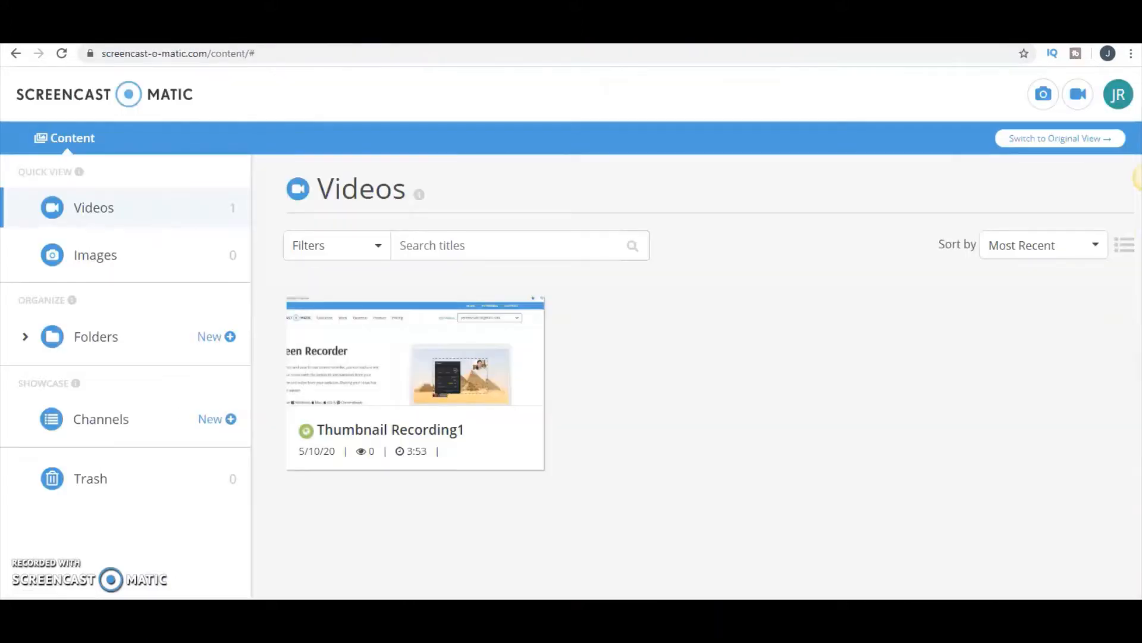
{"action": "key", "text": "ctrl+Tab"}
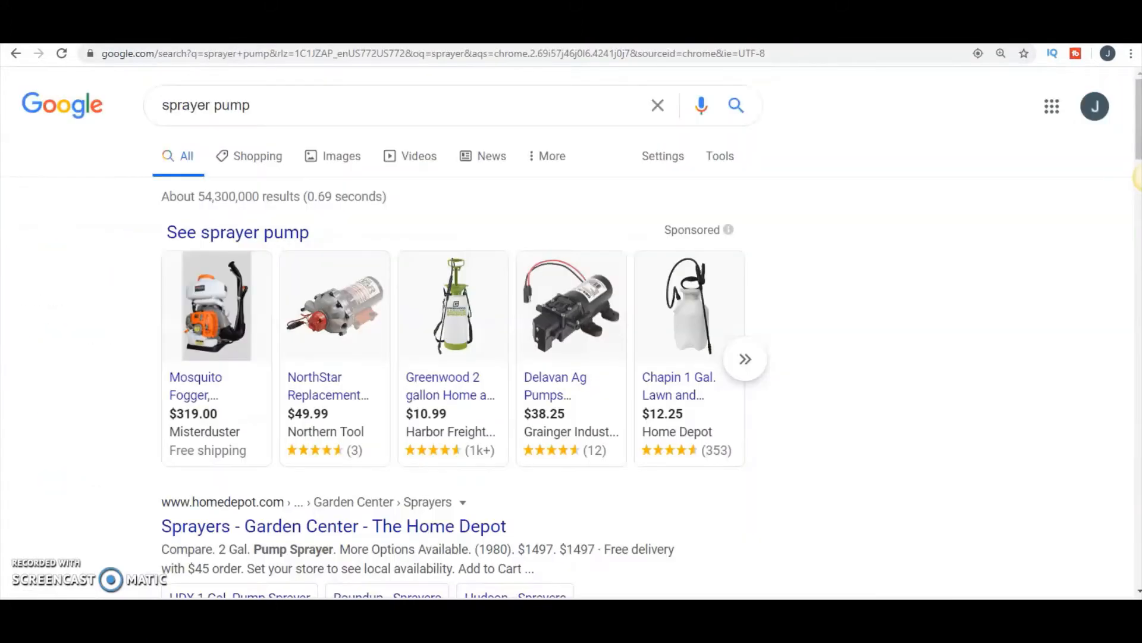
{"action": "key", "text": "ctrl+t"}
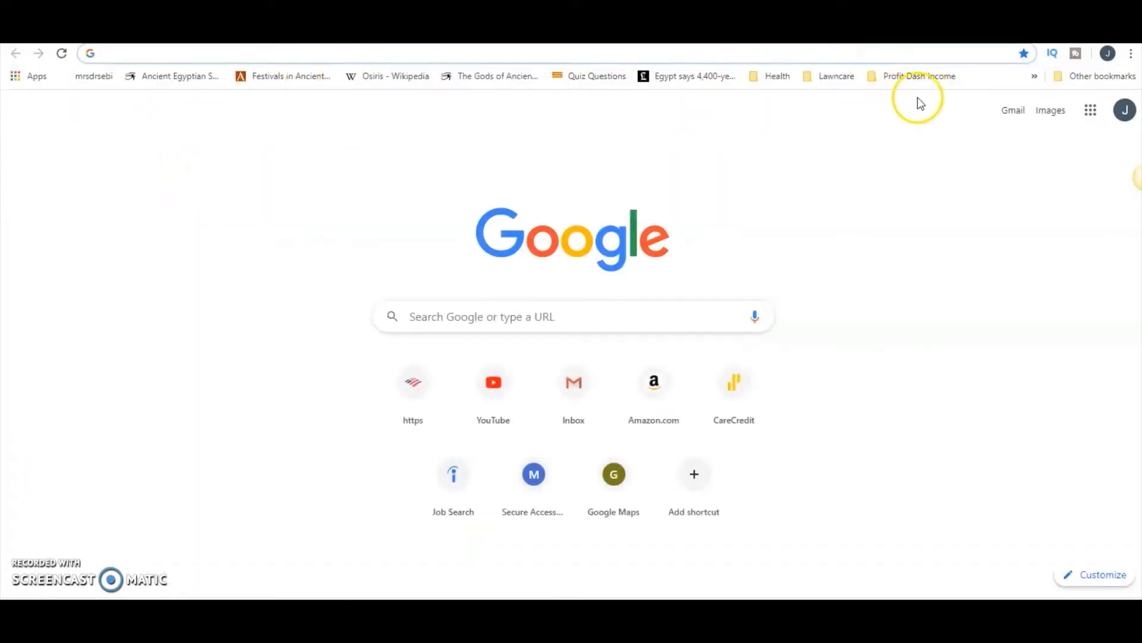
{"action": "type", "text": "canva"}
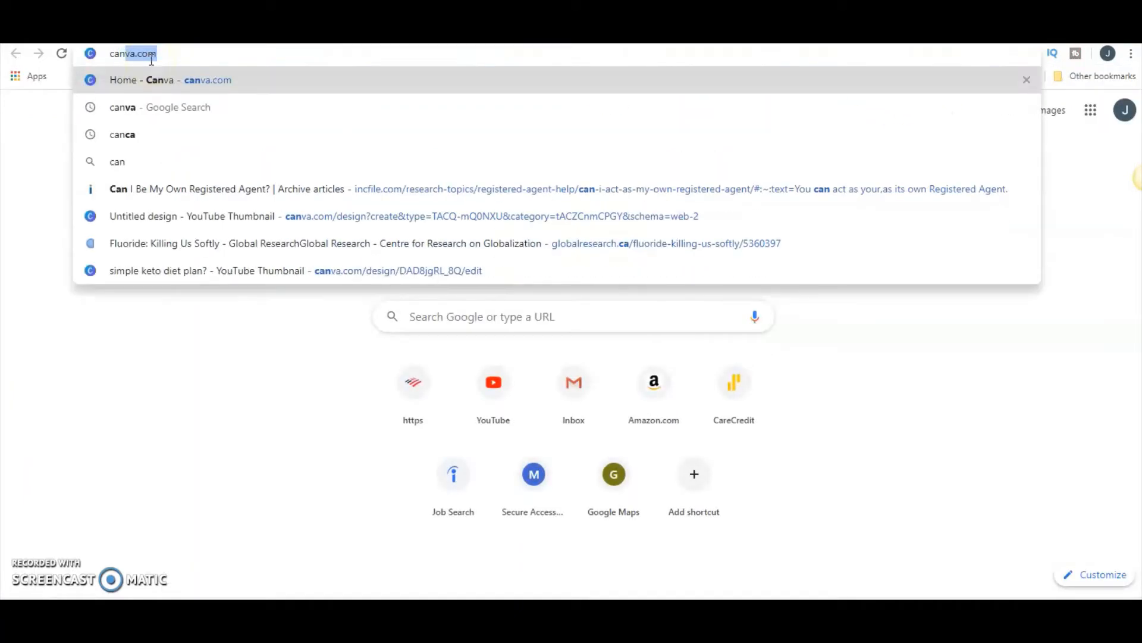
{"action": "key", "text": "Return"}
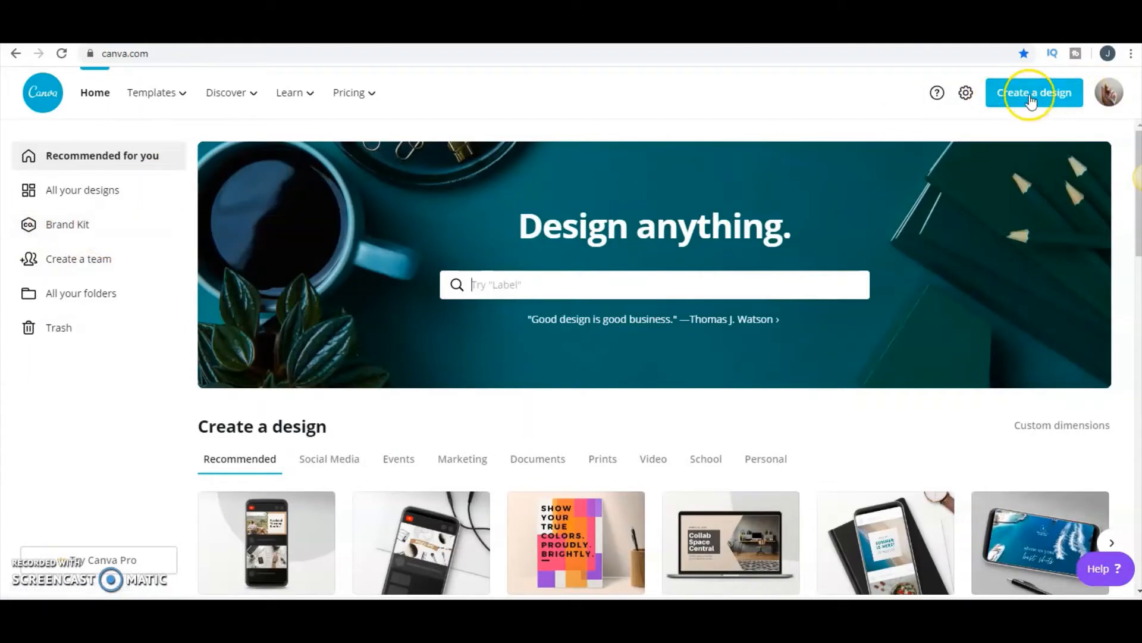
{"action": "left_click", "coordinate": [1058, 101]}
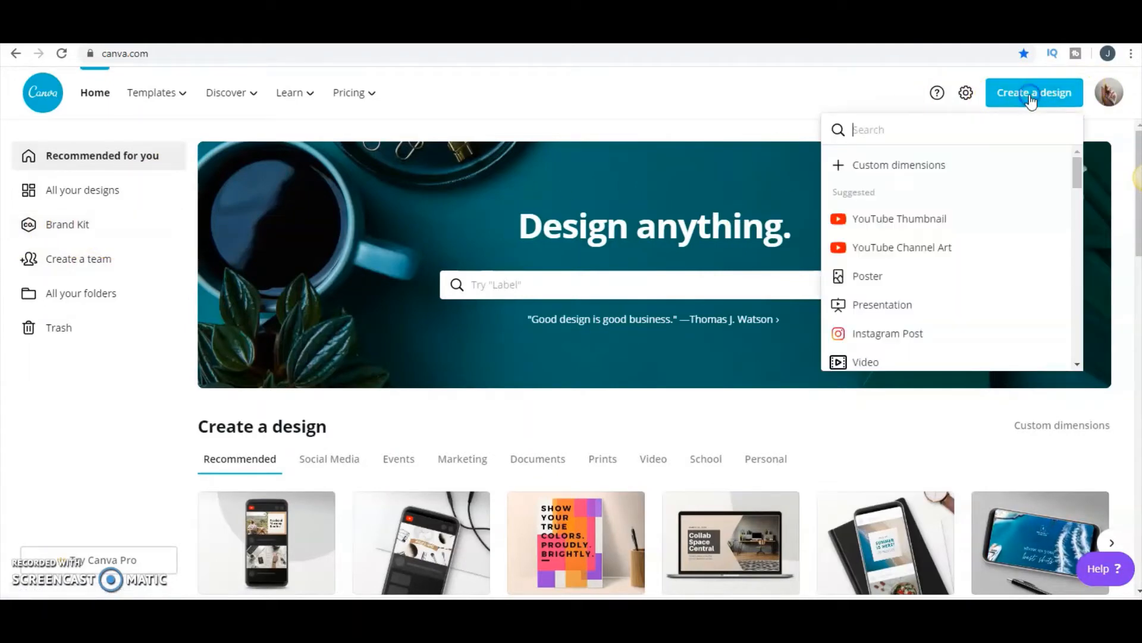
{"action": "left_click", "coordinate": [893, 219]}
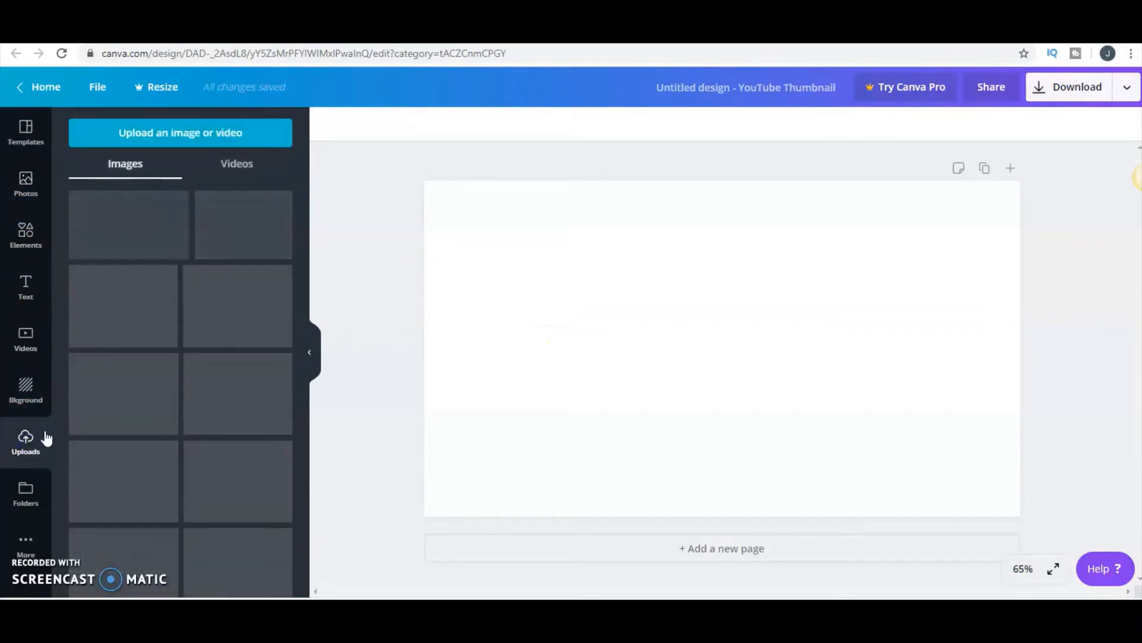
- Upload the Thumbnail tutorial 4 image from the Desktop to the design's uploads
{"action": "left_click", "coordinate": [136, 135]}
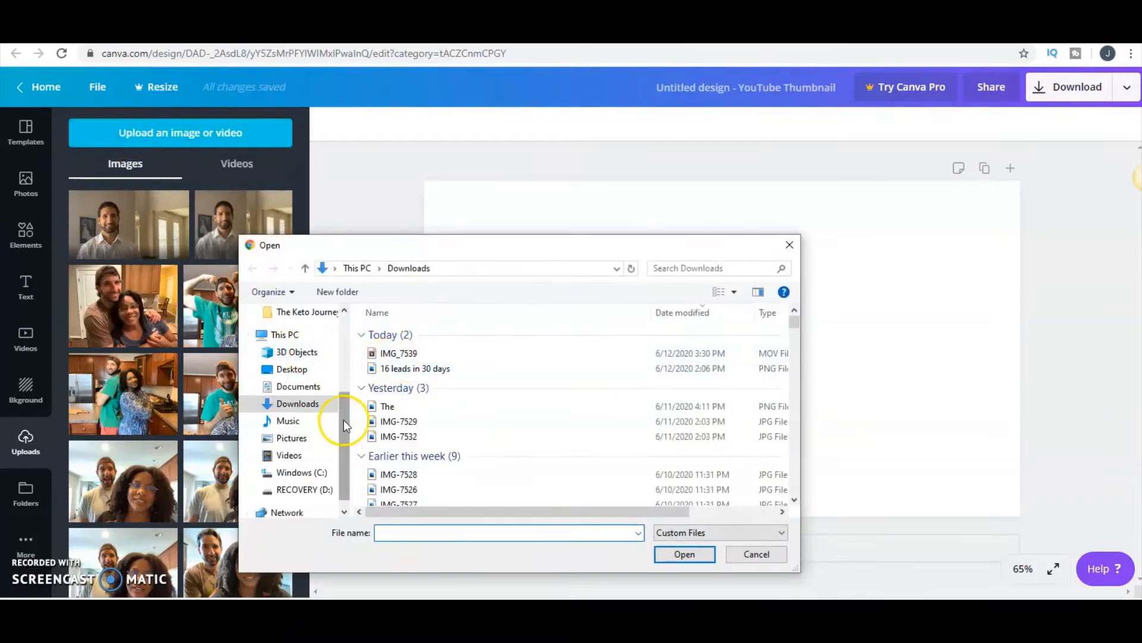
{"action": "left_click_drag", "start_coordinate": [344, 419], "coordinate": [345, 400]}
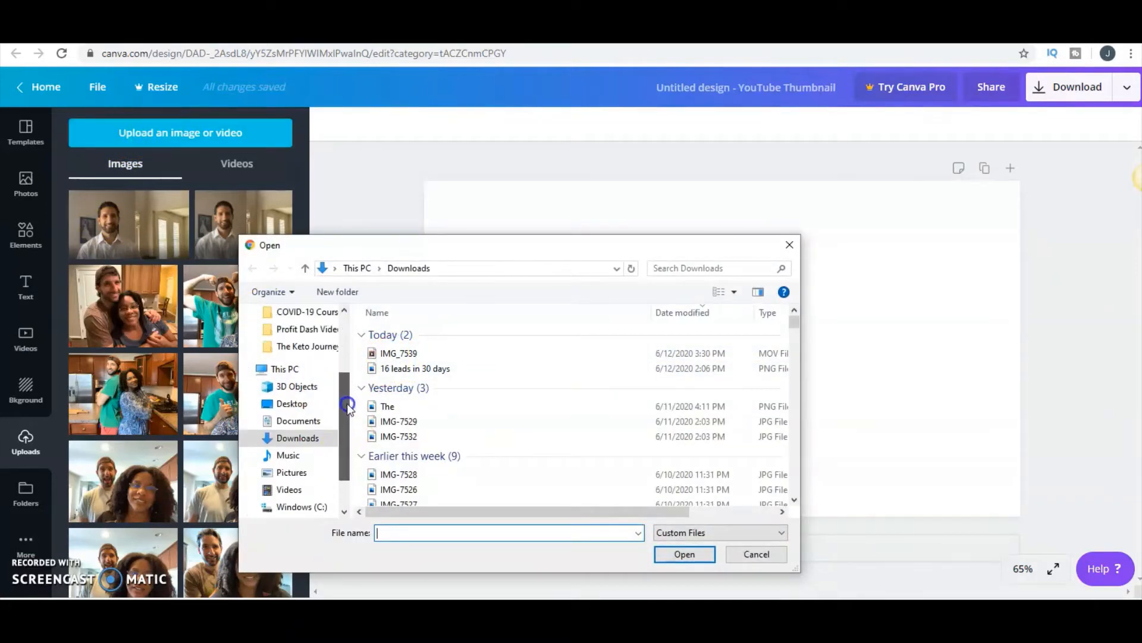
{"action": "left_click", "coordinate": [292, 404]}
{"action": "left_click", "coordinate": [420, 332]}
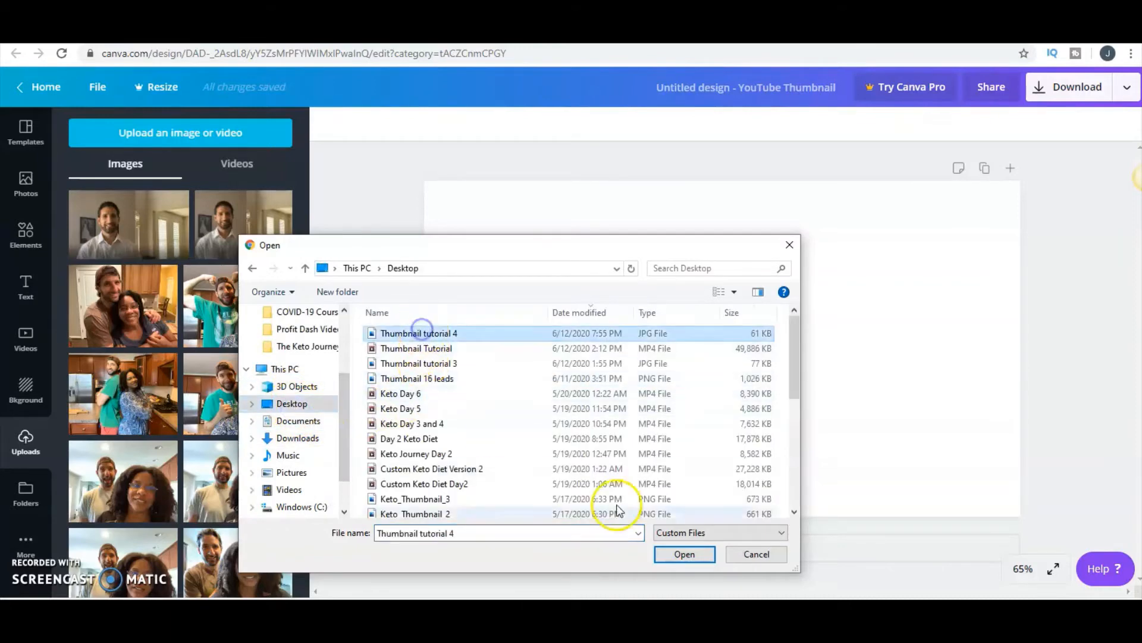
{"action": "left_click", "coordinate": [675, 553]}
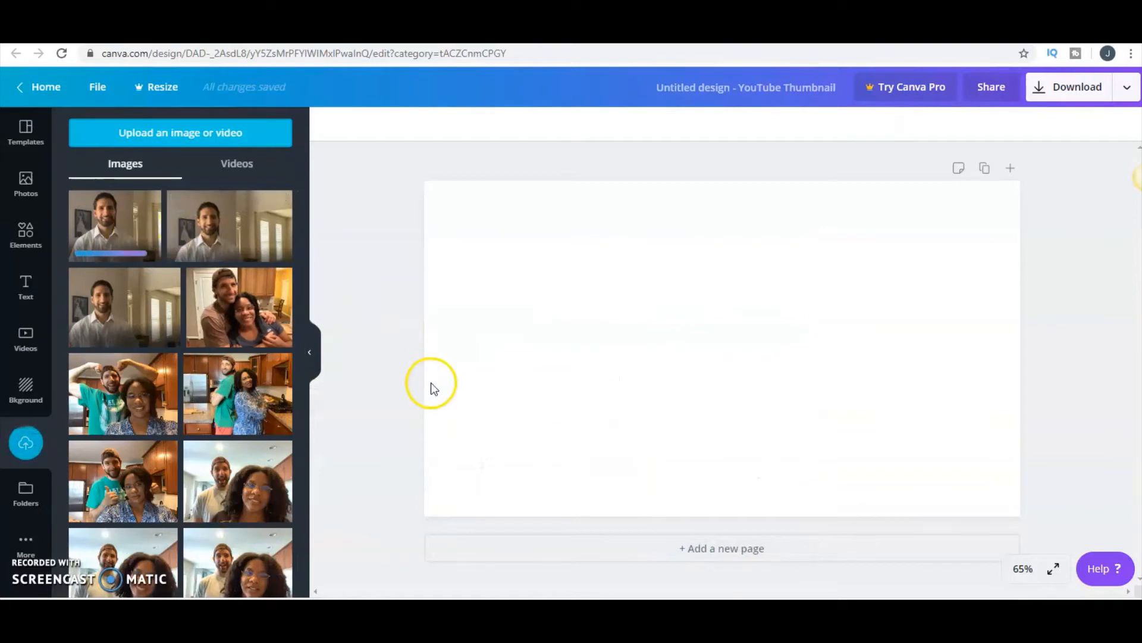
- Place the newly uploaded portrait on the page, enlarge it and position the man on the right side, leaving a blank strip on the left
{"action": "left_click", "coordinate": [150, 224]}
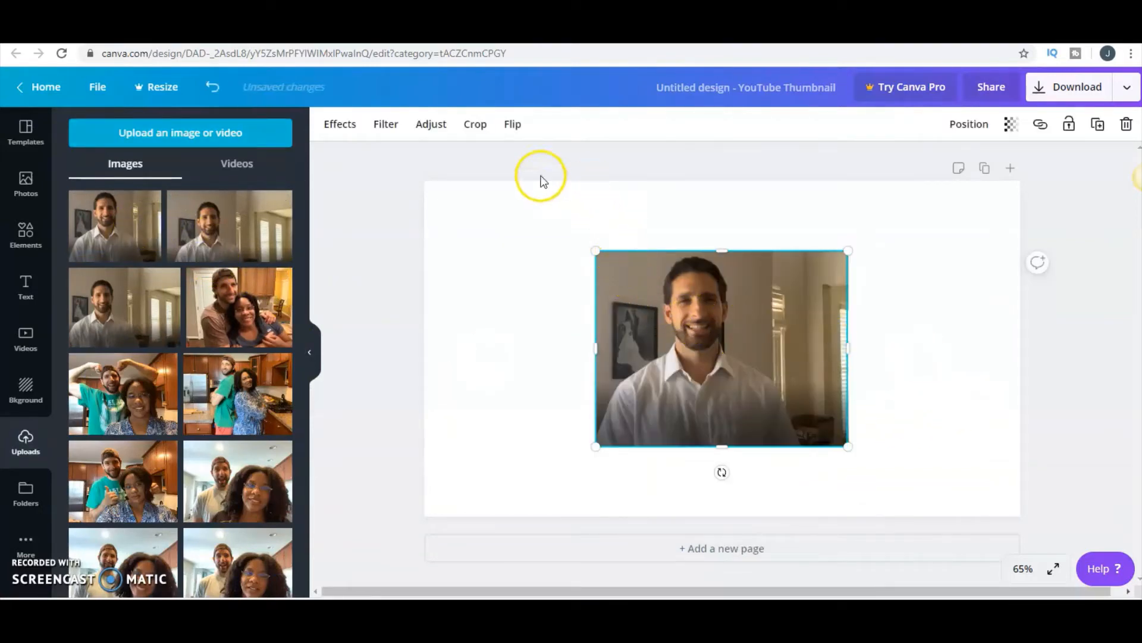
{"action": "left_click_drag", "start_coordinate": [596, 249], "coordinate": [413, 102]}
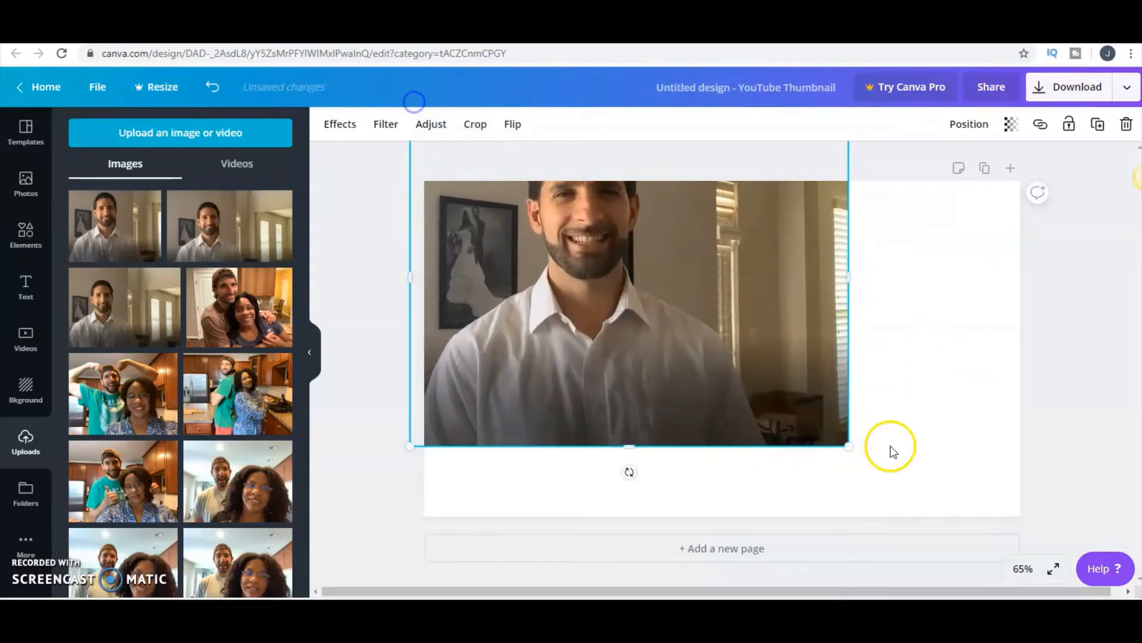
{"action": "left_click_drag", "start_coordinate": [849, 446], "coordinate": [964, 556]}
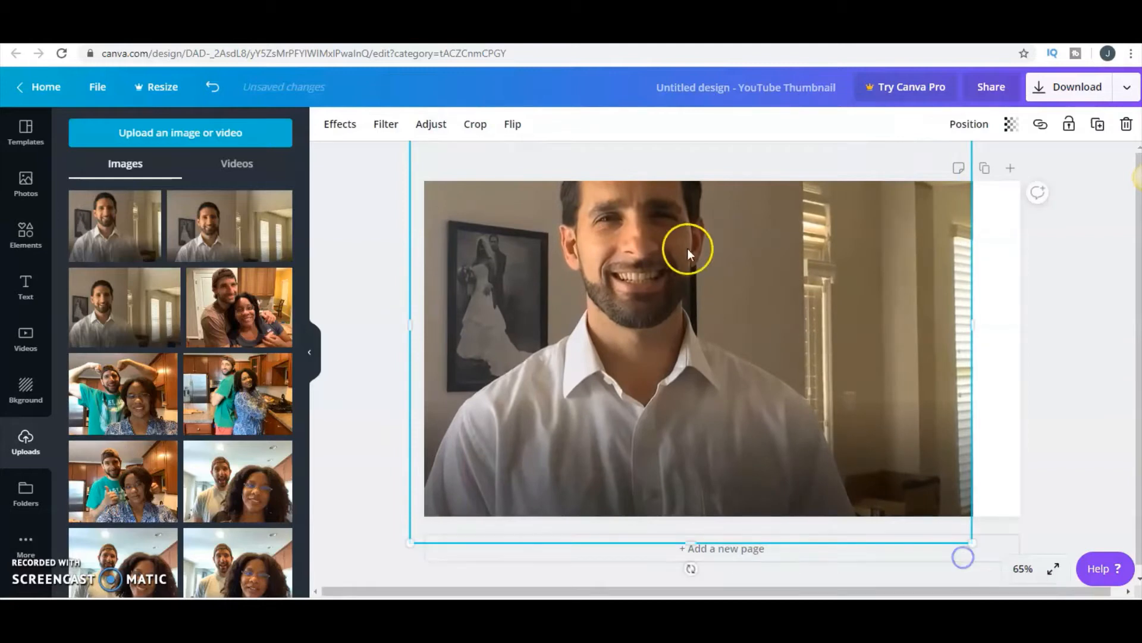
{"action": "left_click_drag", "start_coordinate": [689, 248], "coordinate": [908, 319]}
{"action": "left_click", "coordinate": [647, 165]}
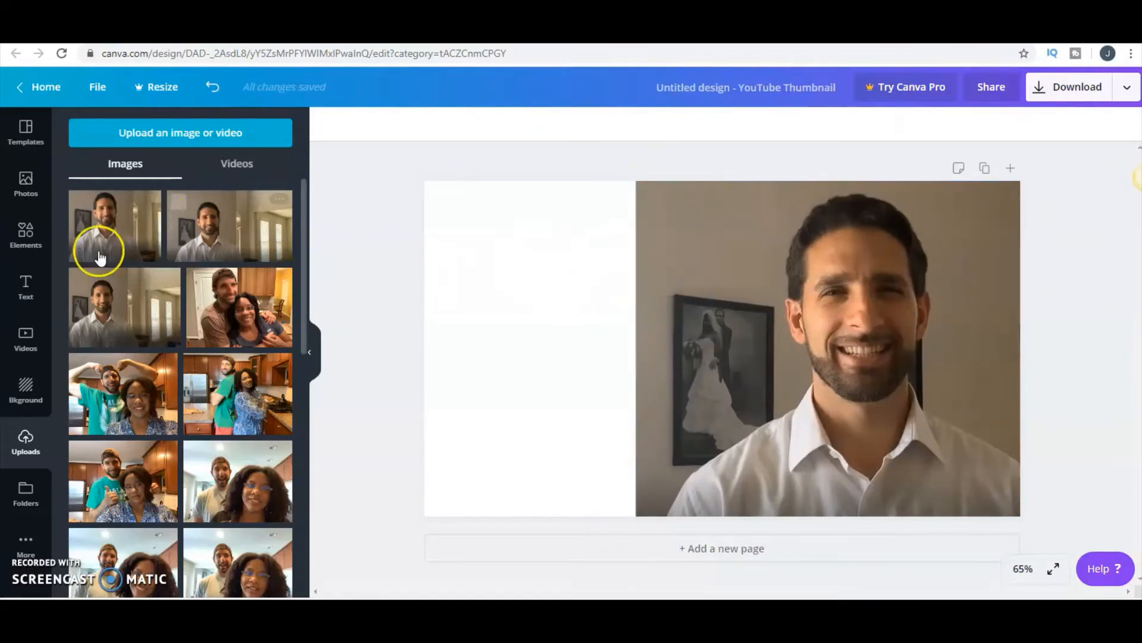
- Add a heading to the page with the text "Gold"
{"action": "left_click", "coordinate": [27, 287]}
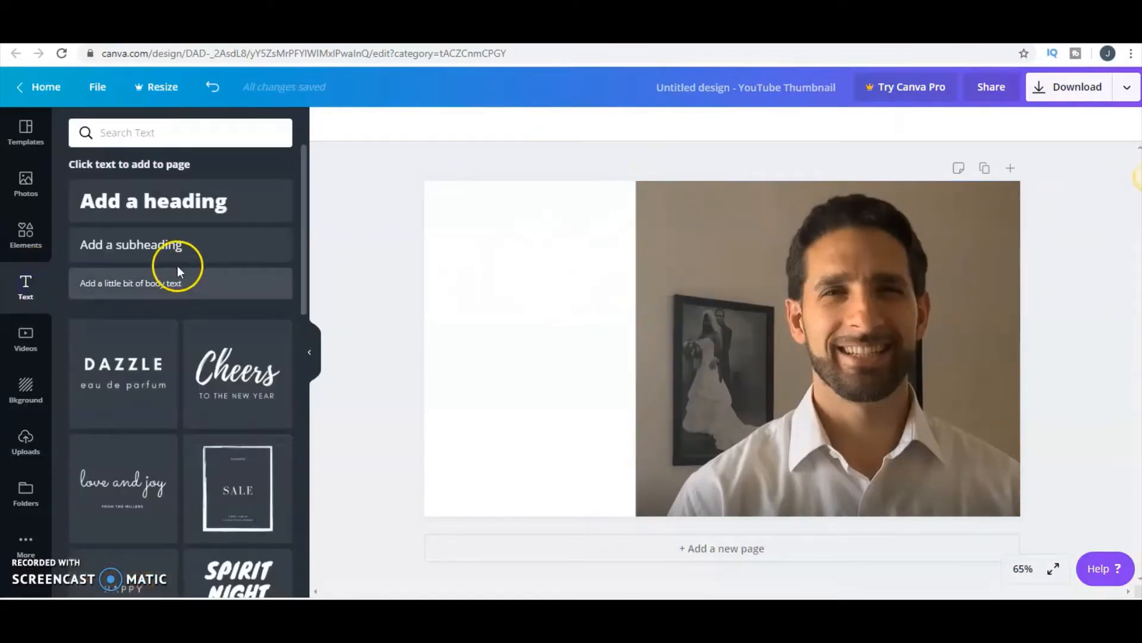
{"action": "left_click", "coordinate": [174, 214]}
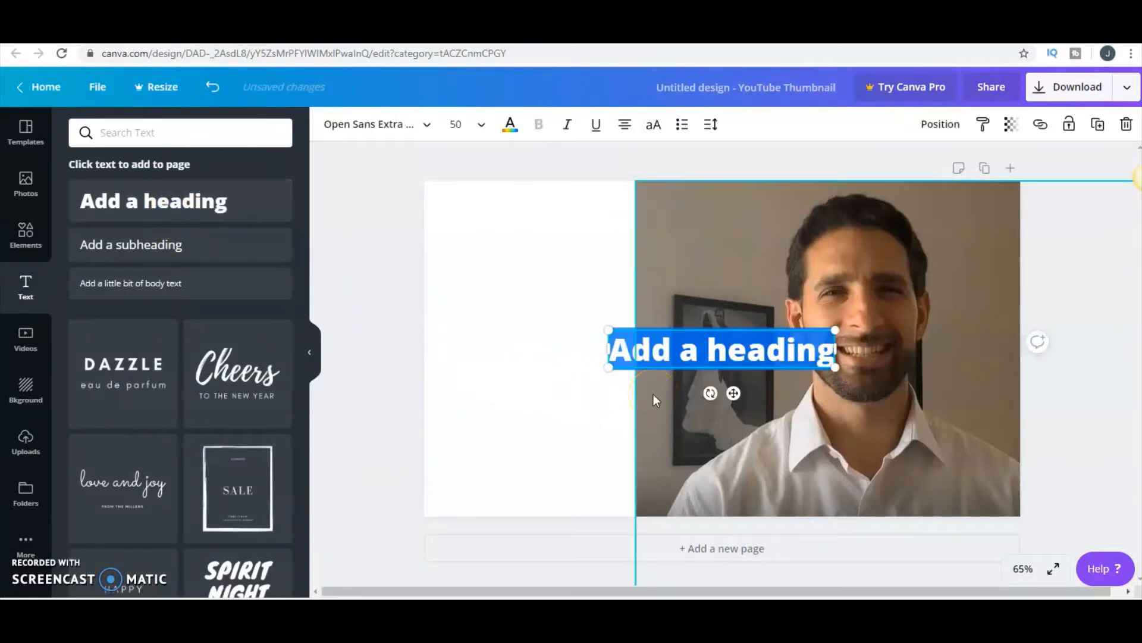
{"action": "type", "text": "G"}
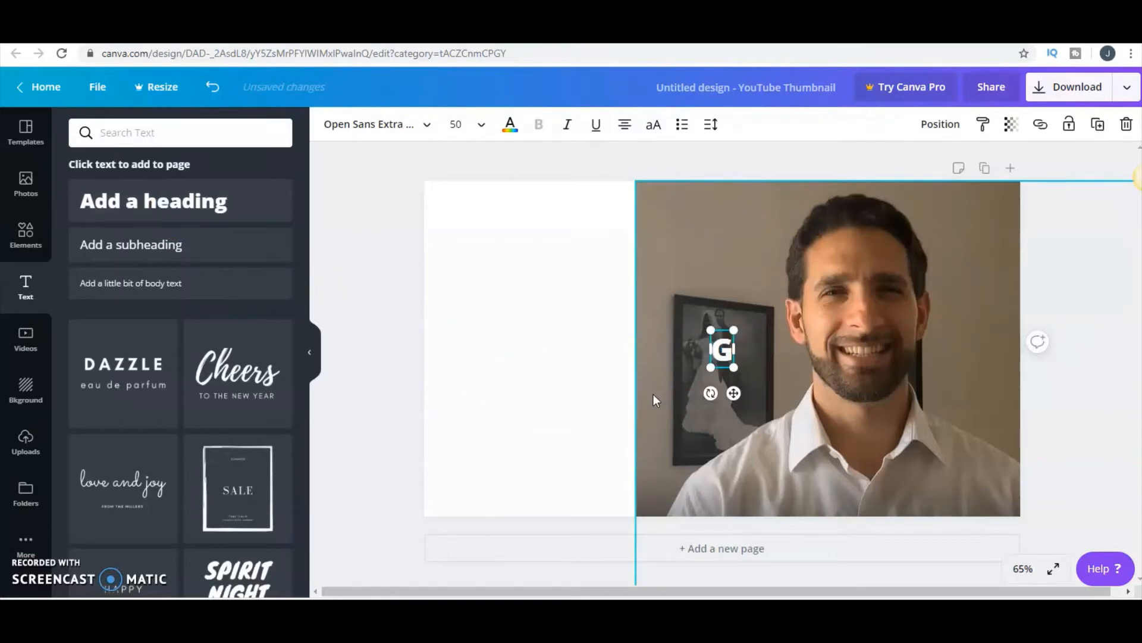
{"action": "type", "text": "old"}
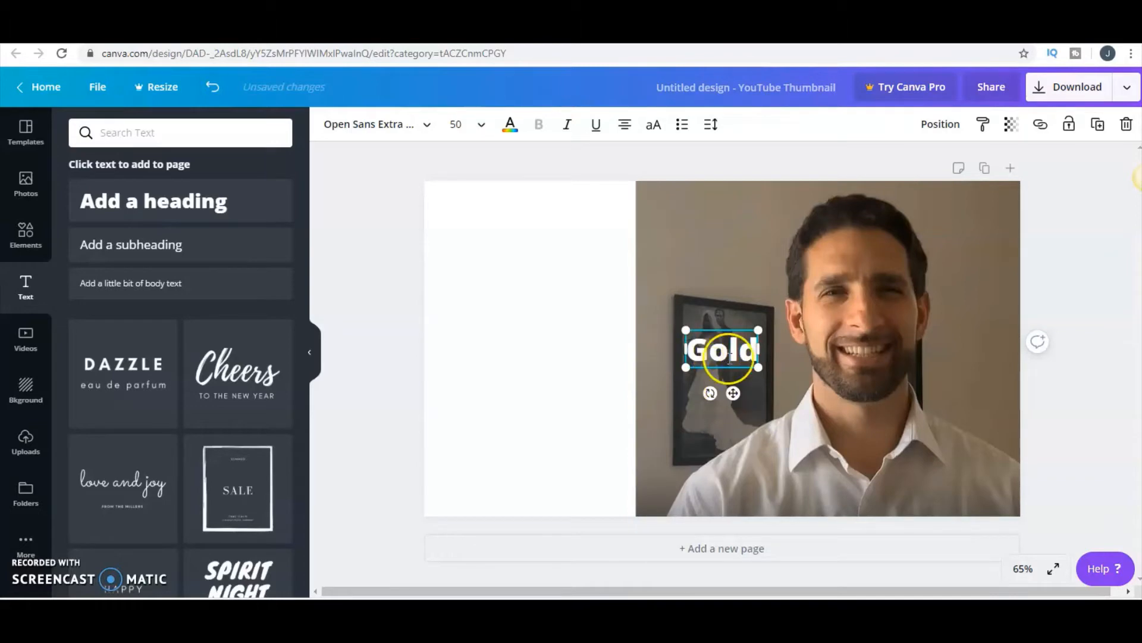
- Enlarge the "Gold" heading to font size 212 and move it down and left across the photo's left edge, clear of the face
{"action": "left_click_drag", "start_coordinate": [759, 373], "coordinate": [995, 488]}
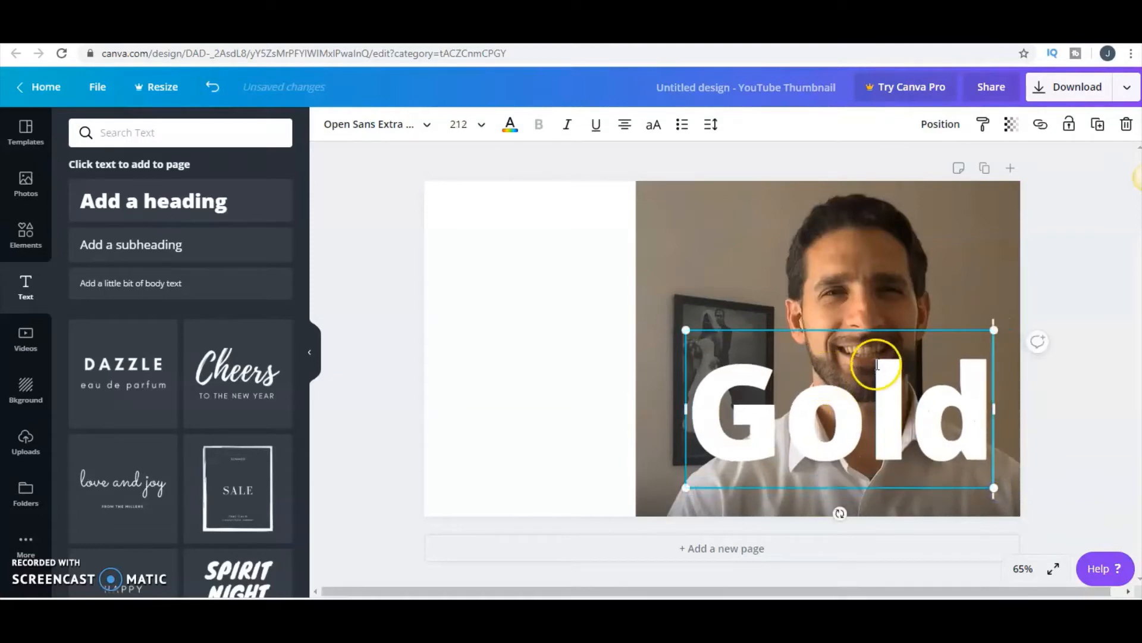
{"action": "left_click", "coordinate": [911, 343]}
{"action": "left_click", "coordinate": [960, 297]}
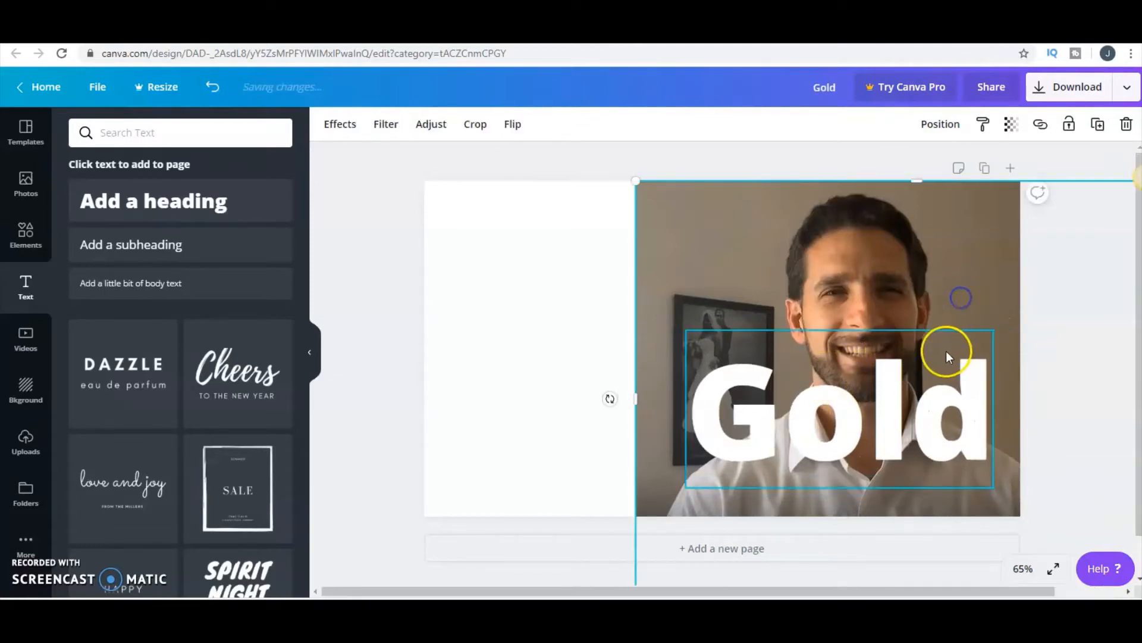
{"action": "left_click_drag", "start_coordinate": [946, 351], "coordinate": [770, 374]}
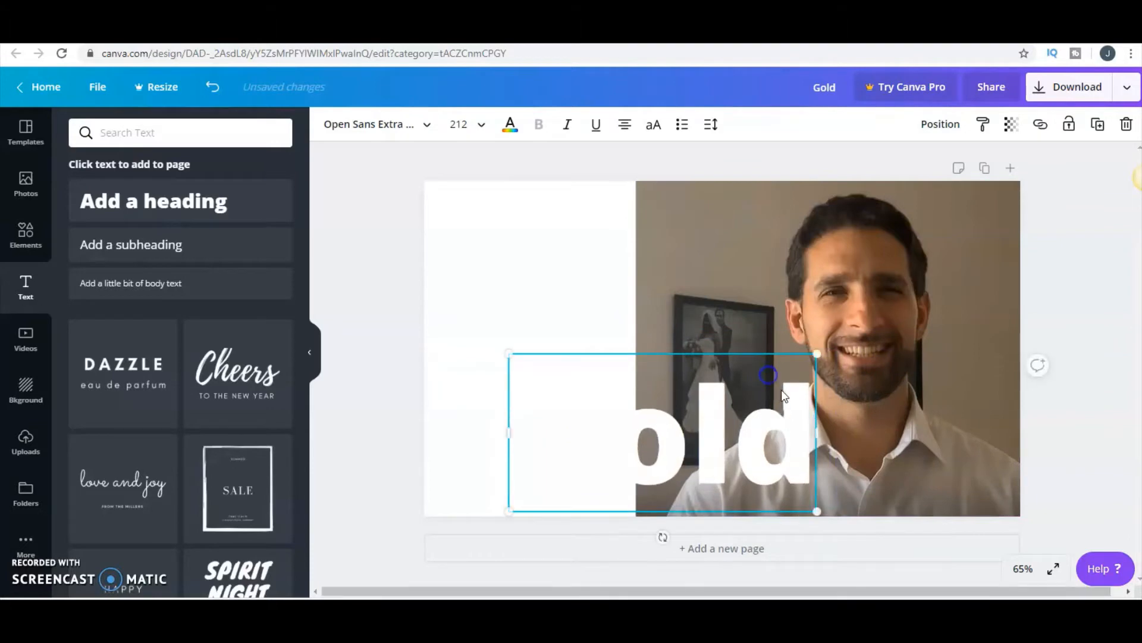
- Color the "Gold" heading black and shift it slightly up and further left, away from the man
{"action": "left_click_drag", "start_coordinate": [813, 419], "coordinate": [517, 423]}
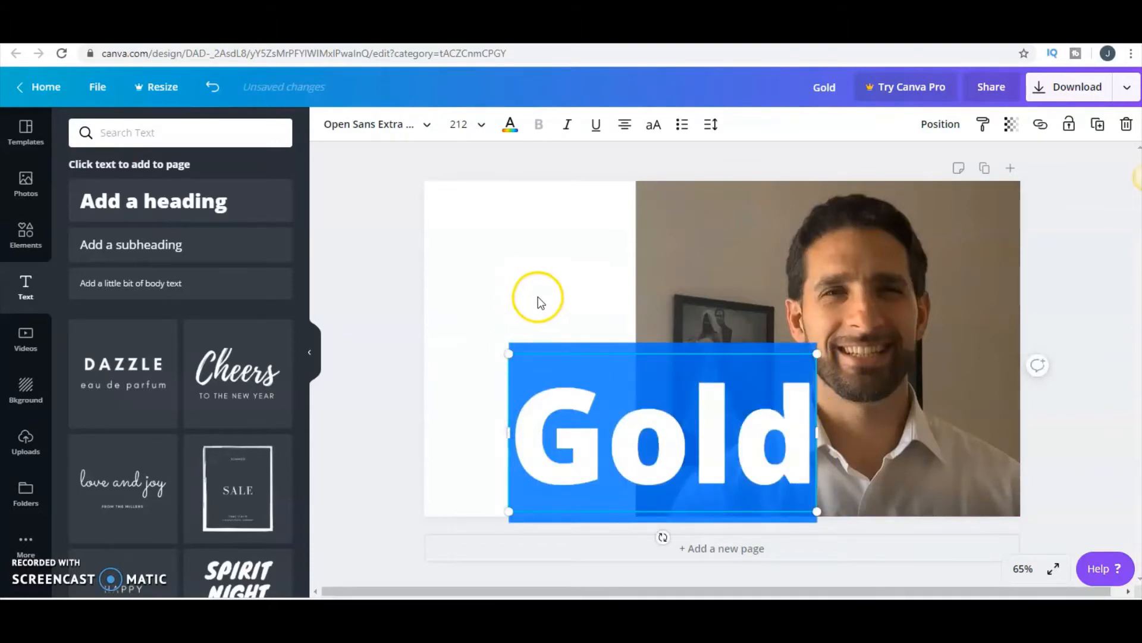
{"action": "left_click", "coordinate": [509, 127]}
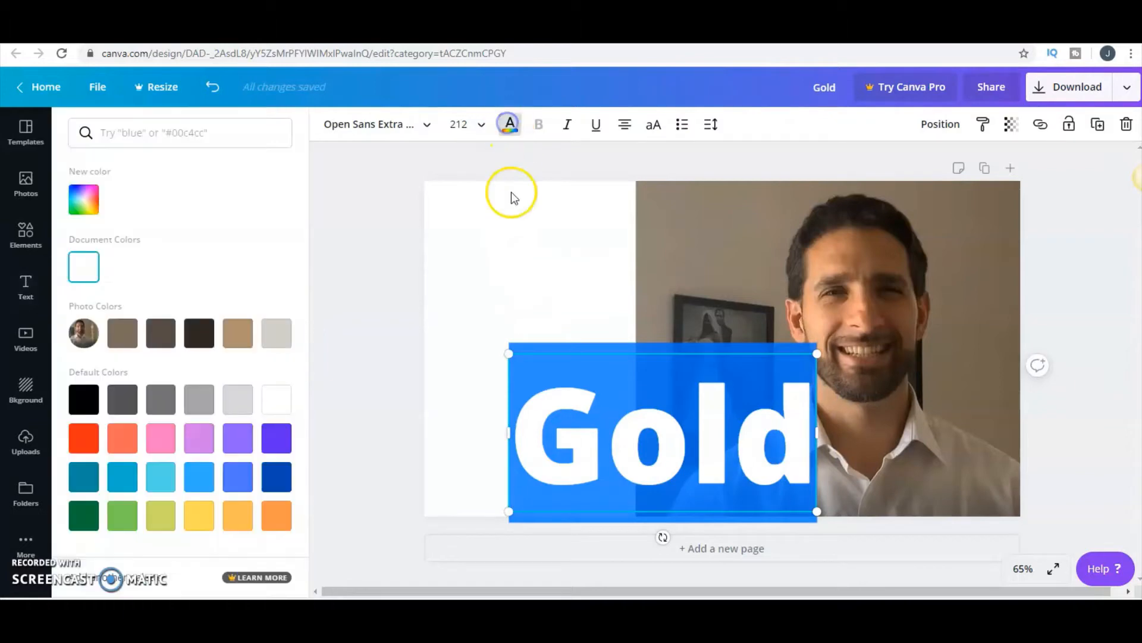
{"action": "left_click", "coordinate": [85, 401]}
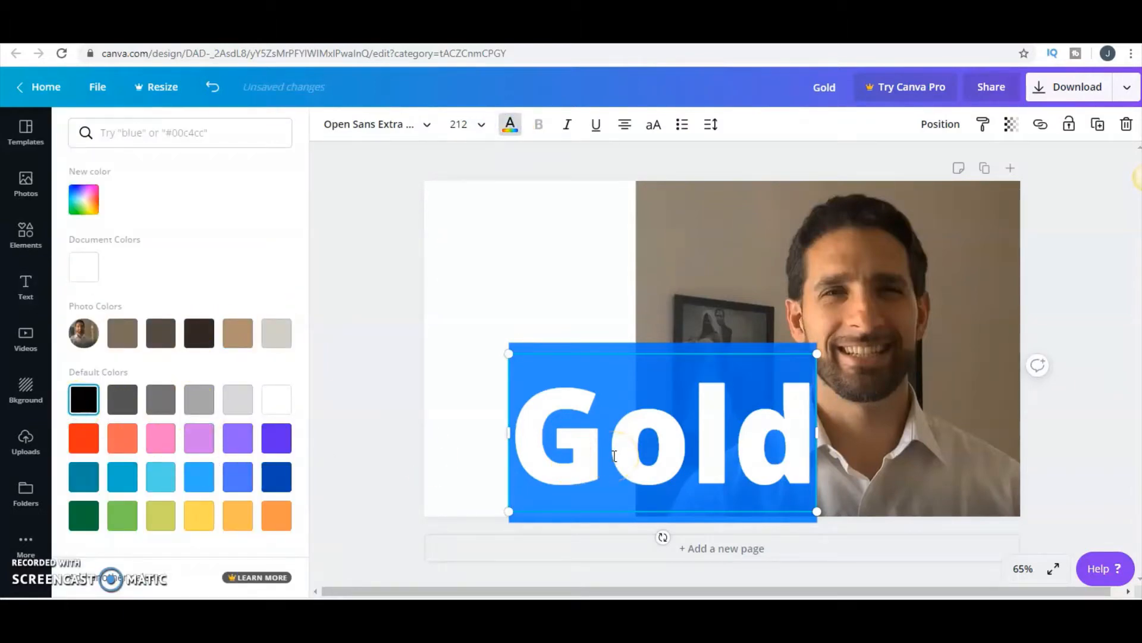
{"action": "left_click", "coordinate": [883, 422]}
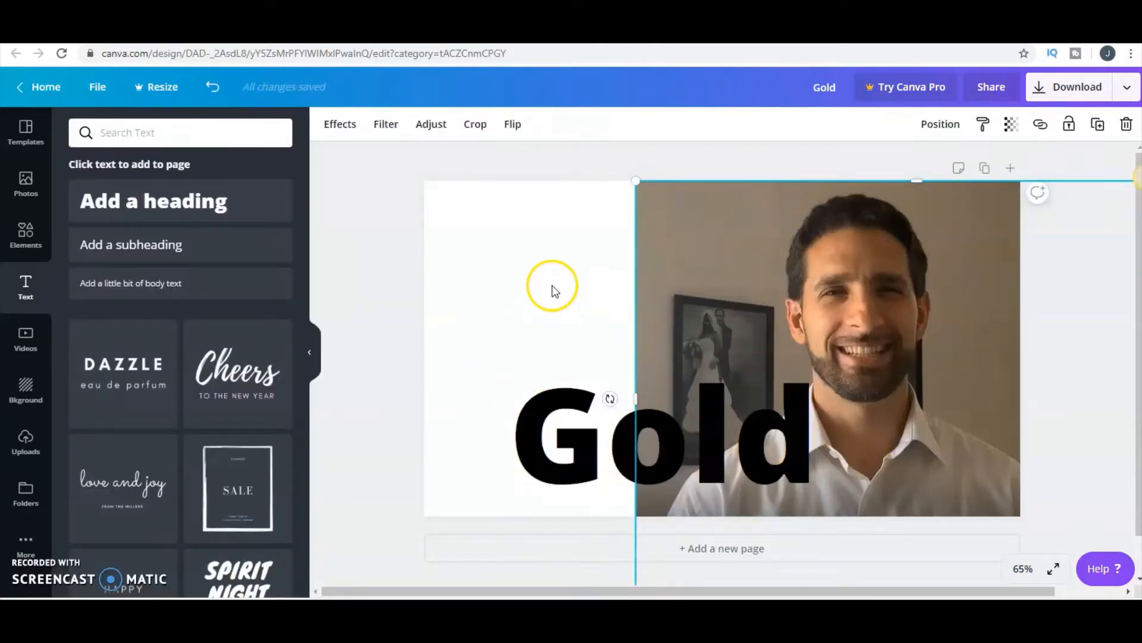
{"action": "left_click", "coordinate": [477, 245]}
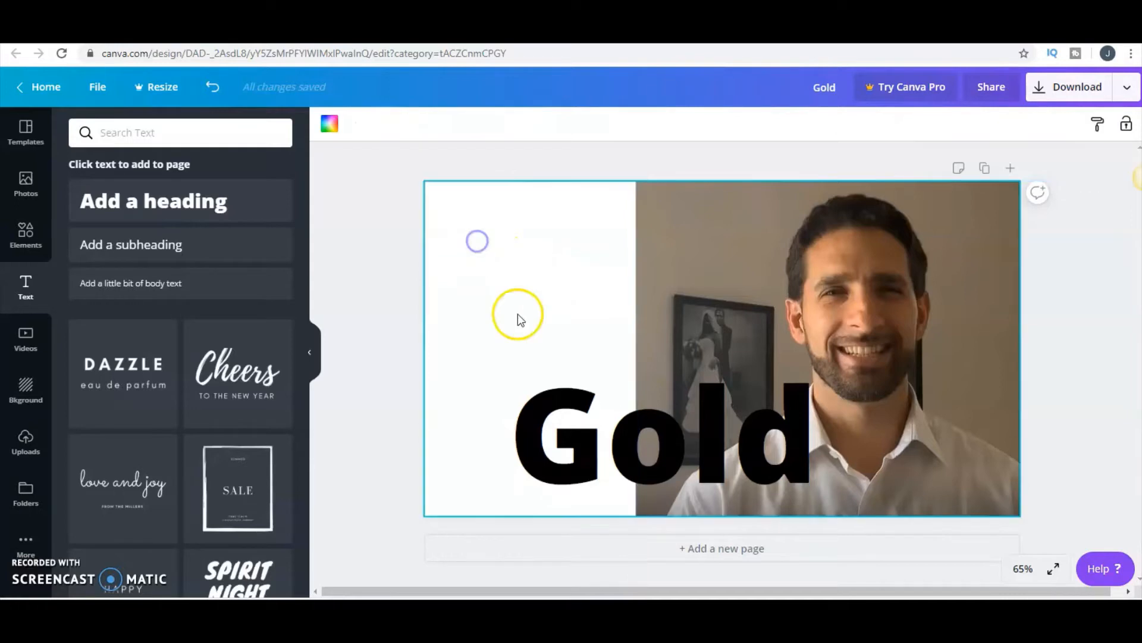
{"action": "left_click_drag", "start_coordinate": [773, 366], "coordinate": [732, 365]}
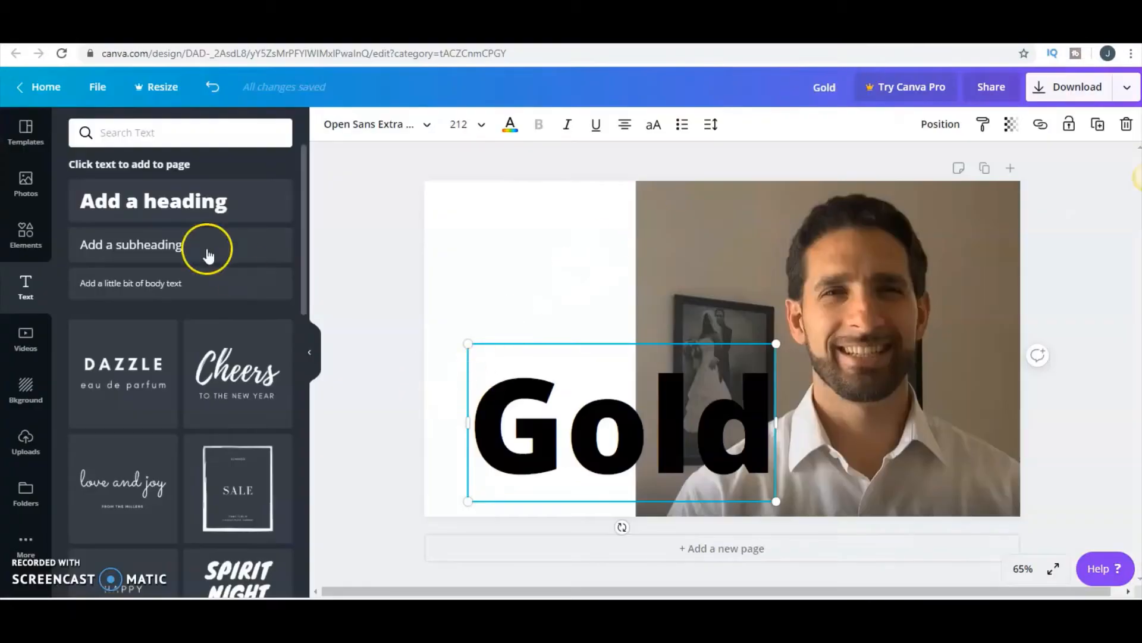
- Add a square shape and reshape it into a wide rectangle across the lower part of the page
{"action": "left_click", "coordinate": [24, 238]}
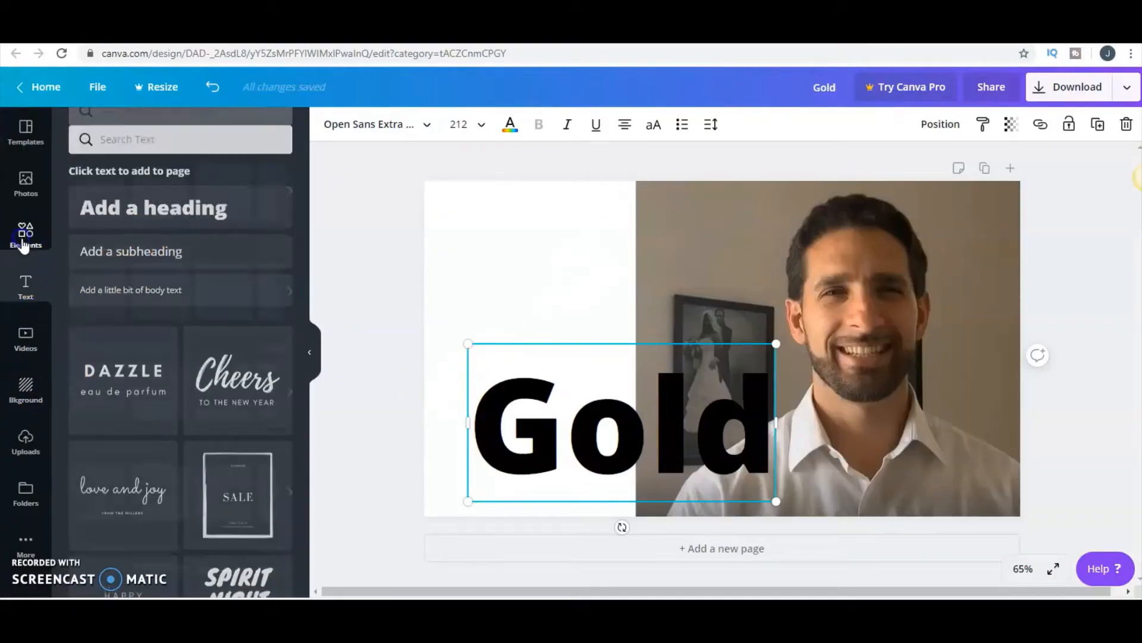
{"action": "left_click", "coordinate": [113, 235]}
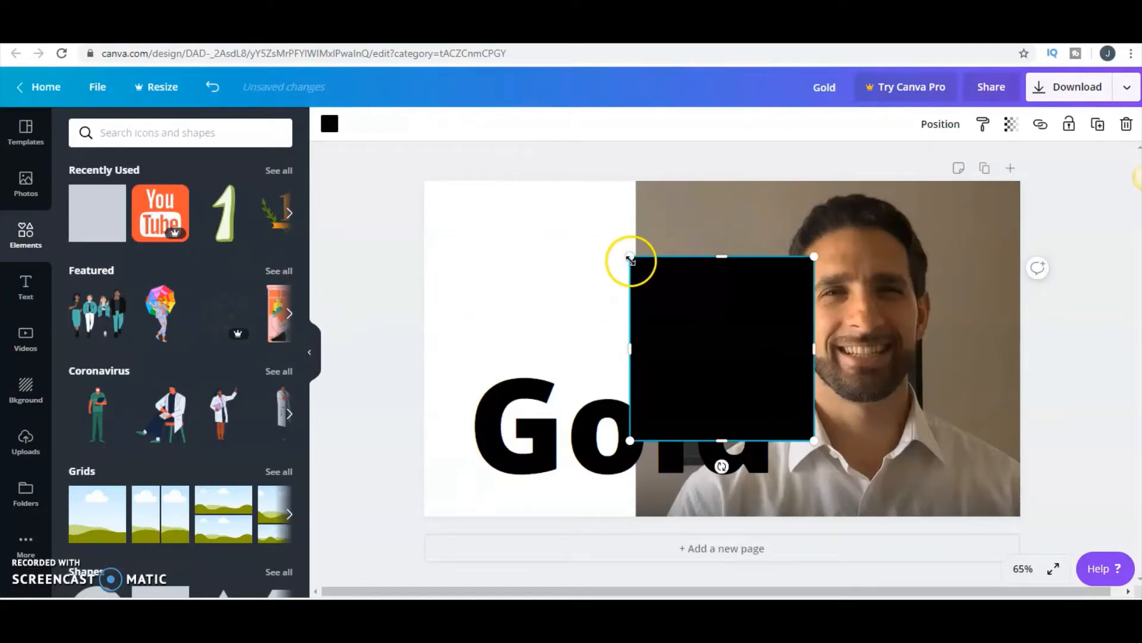
{"action": "left_click_drag", "start_coordinate": [630, 260], "coordinate": [555, 224]}
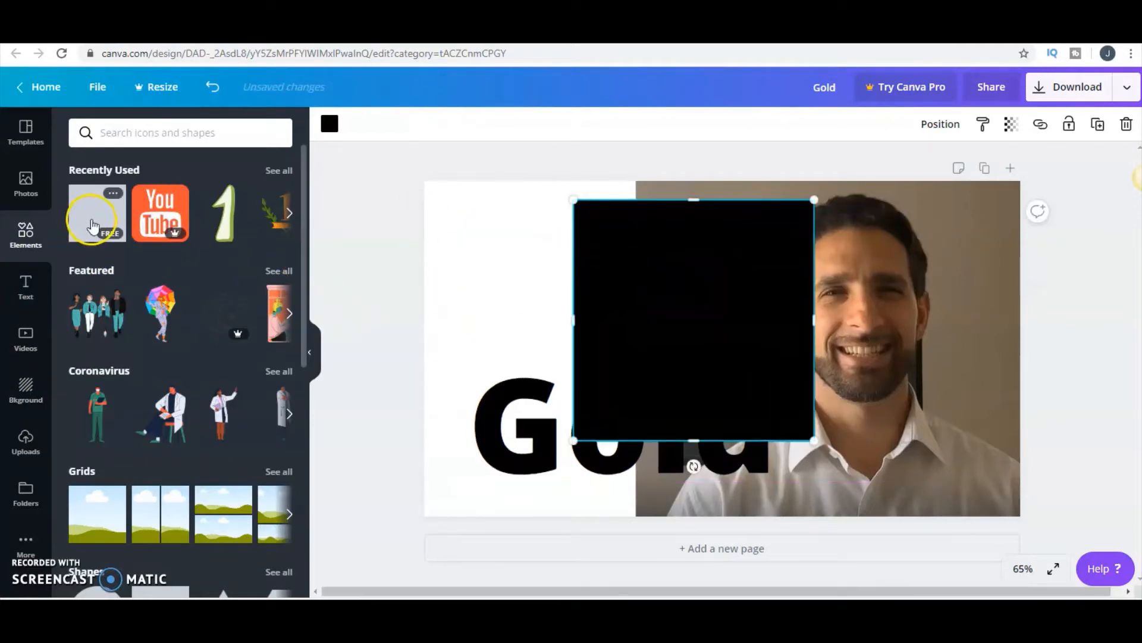
{"action": "left_click_drag", "start_coordinate": [814, 440], "coordinate": [923, 492]}
{"action": "left_click_drag", "start_coordinate": [732, 201], "coordinate": [748, 348]}
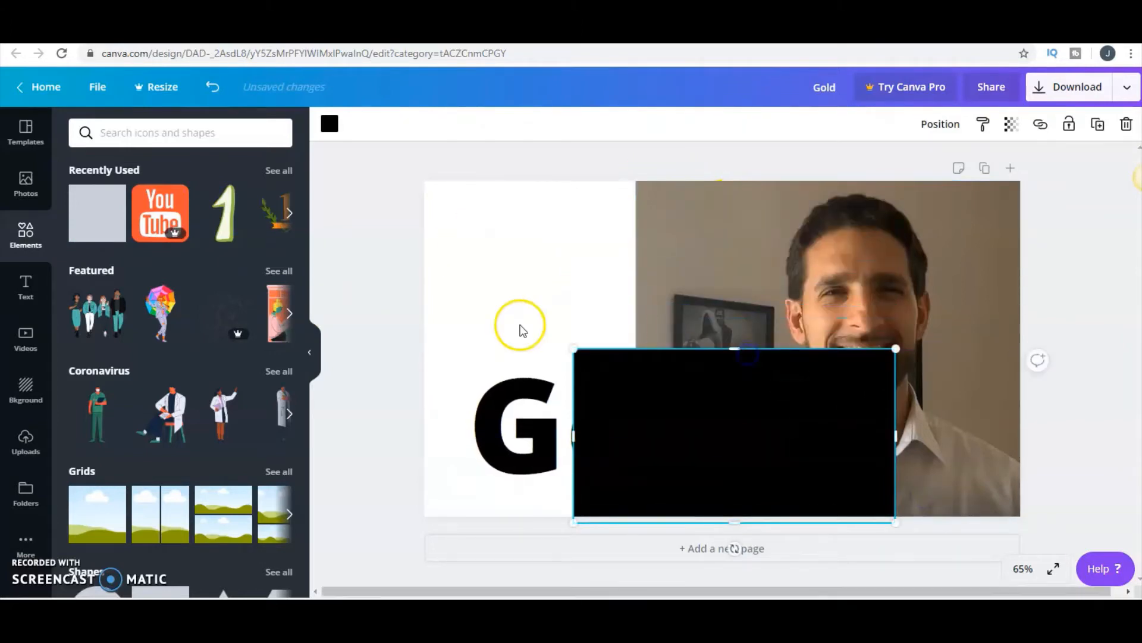
- Fill the rectangle with yellow #ffde59, then move and widen it to cover the whole "Gold" heading
{"action": "left_click", "coordinate": [316, 129]}
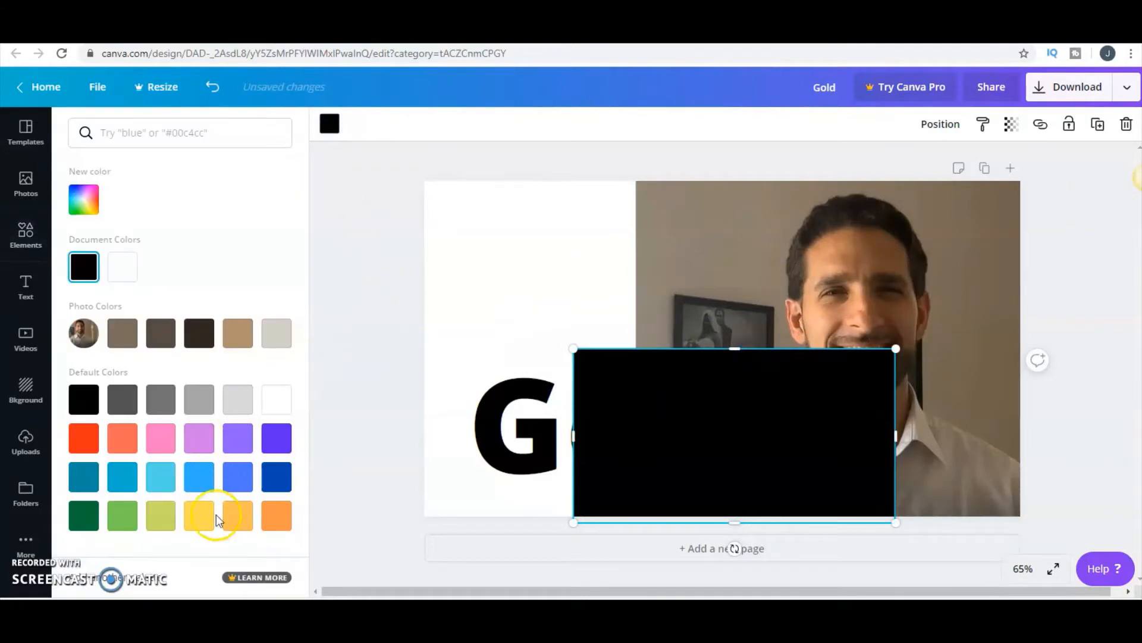
{"action": "left_click", "coordinate": [237, 515]}
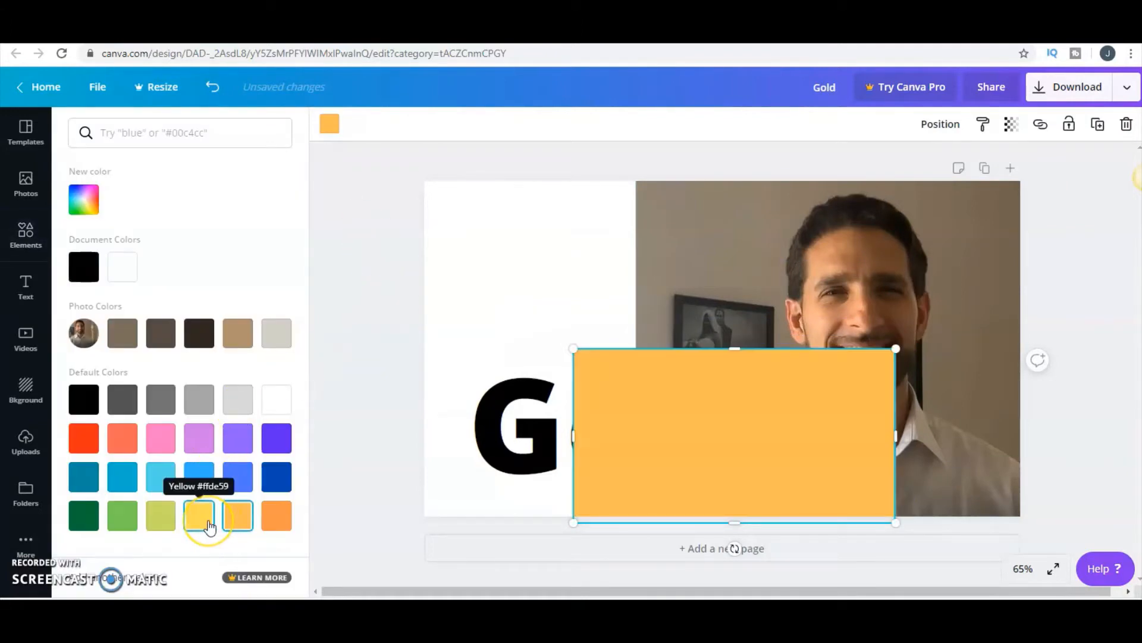
{"action": "left_click", "coordinate": [209, 525]}
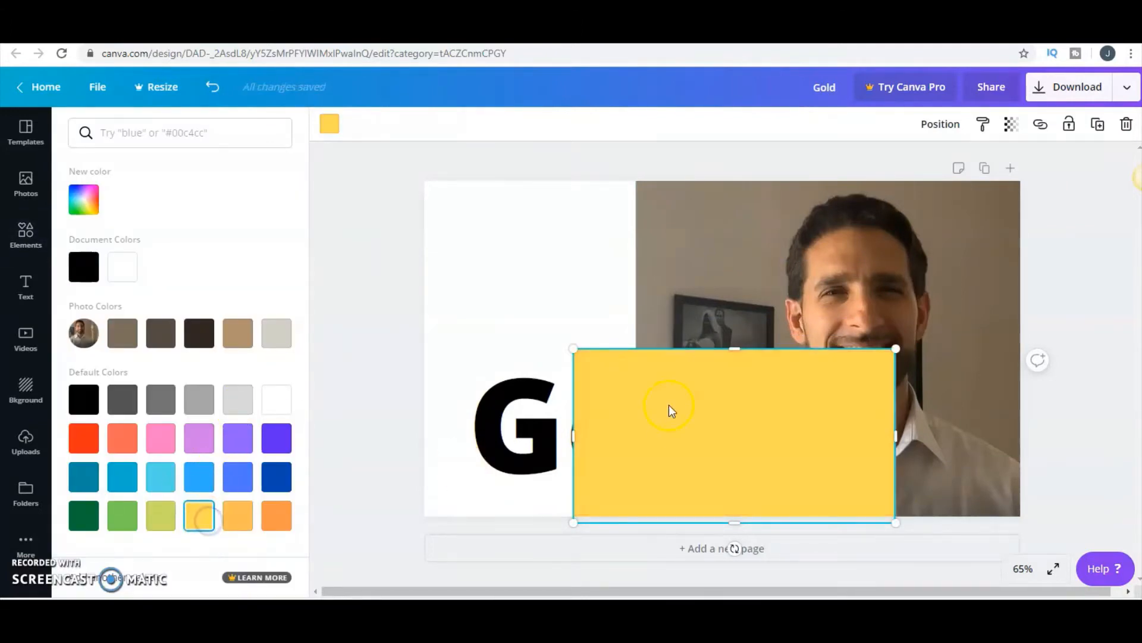
{"action": "left_click_drag", "start_coordinate": [668, 408], "coordinate": [538, 398]}
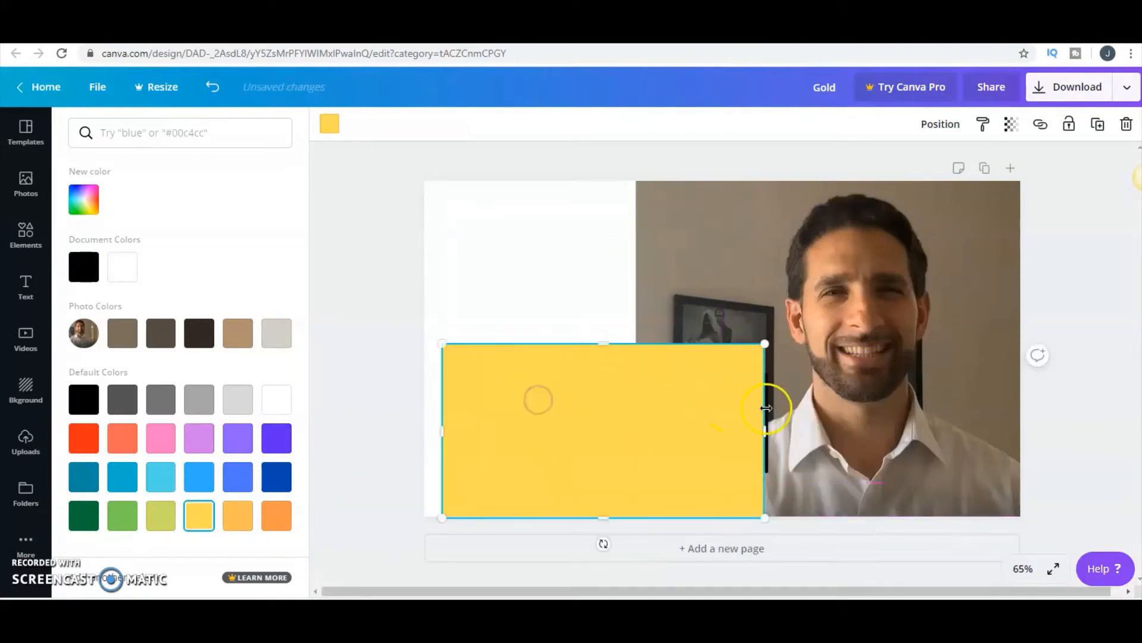
{"action": "left_click_drag", "start_coordinate": [768, 430], "coordinate": [820, 430]}
- Send the yellow rectangle backward behind the "Gold" text and shrink it slightly to frame the word within the page
{"action": "right_click", "coordinate": [730, 406]}
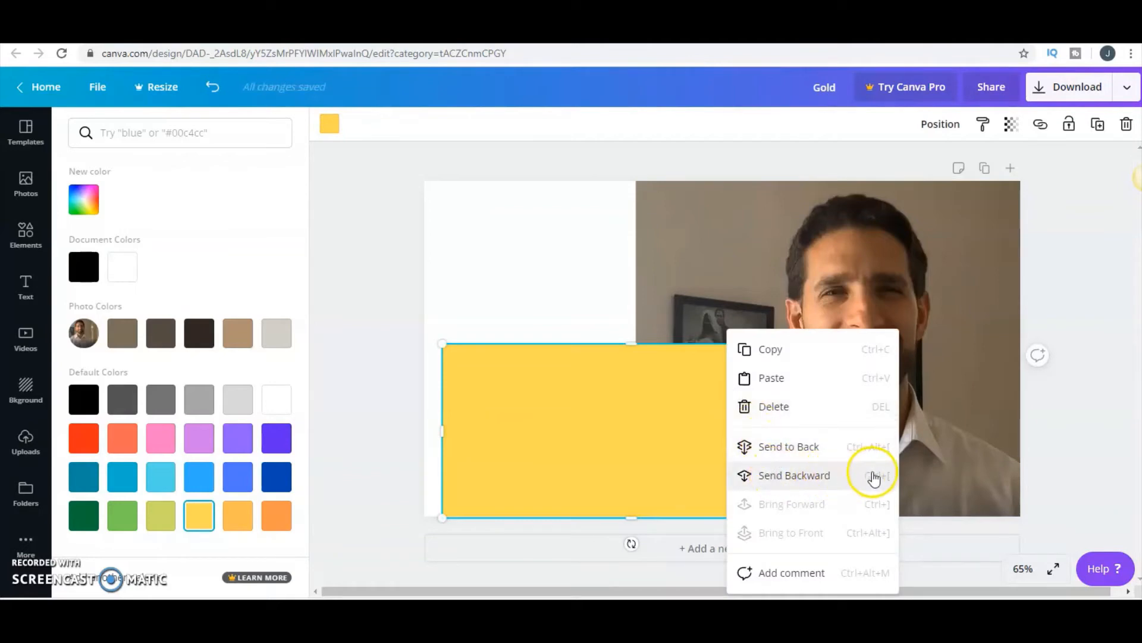
{"action": "left_click", "coordinate": [815, 476]}
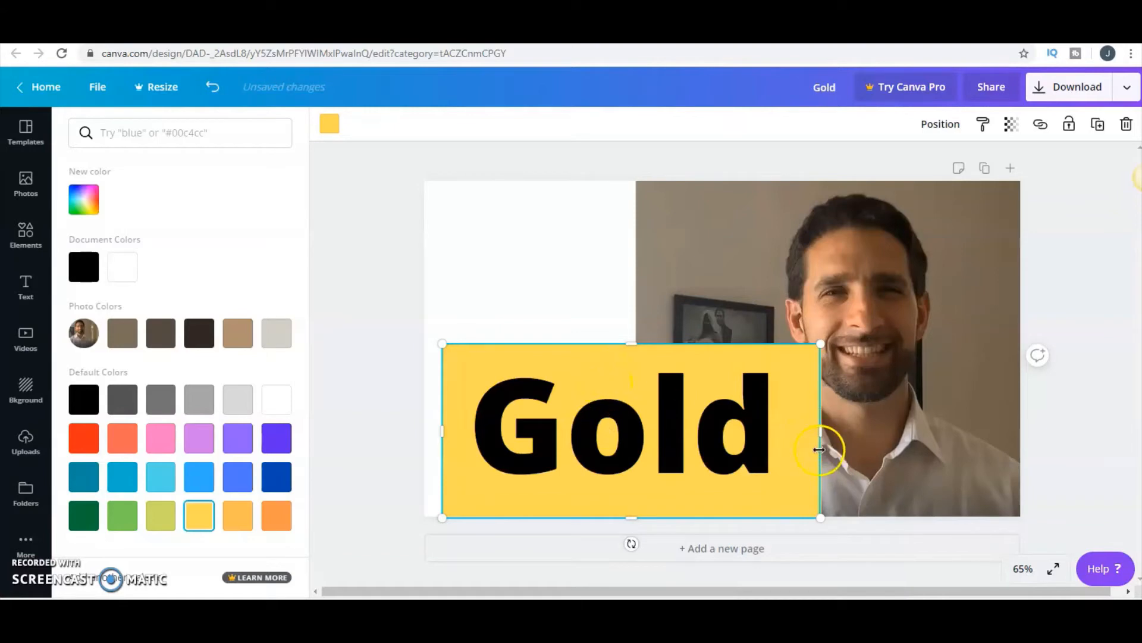
{"action": "left_click_drag", "start_coordinate": [820, 518], "coordinate": [810, 494]}
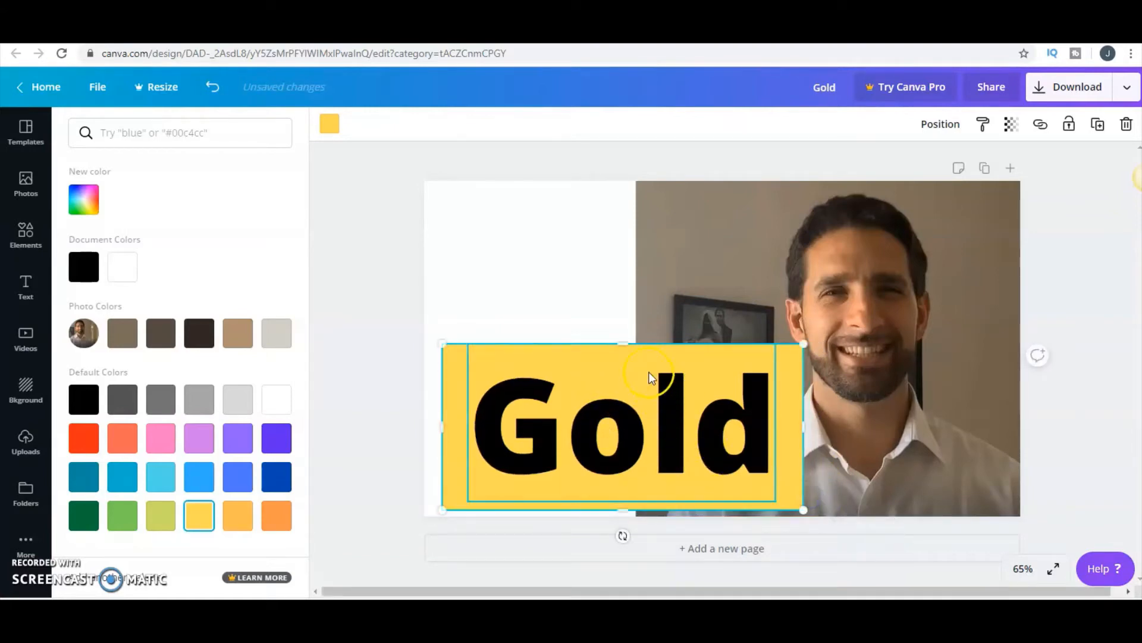
{"action": "left_click_drag", "start_coordinate": [792, 364], "coordinate": [794, 360]}
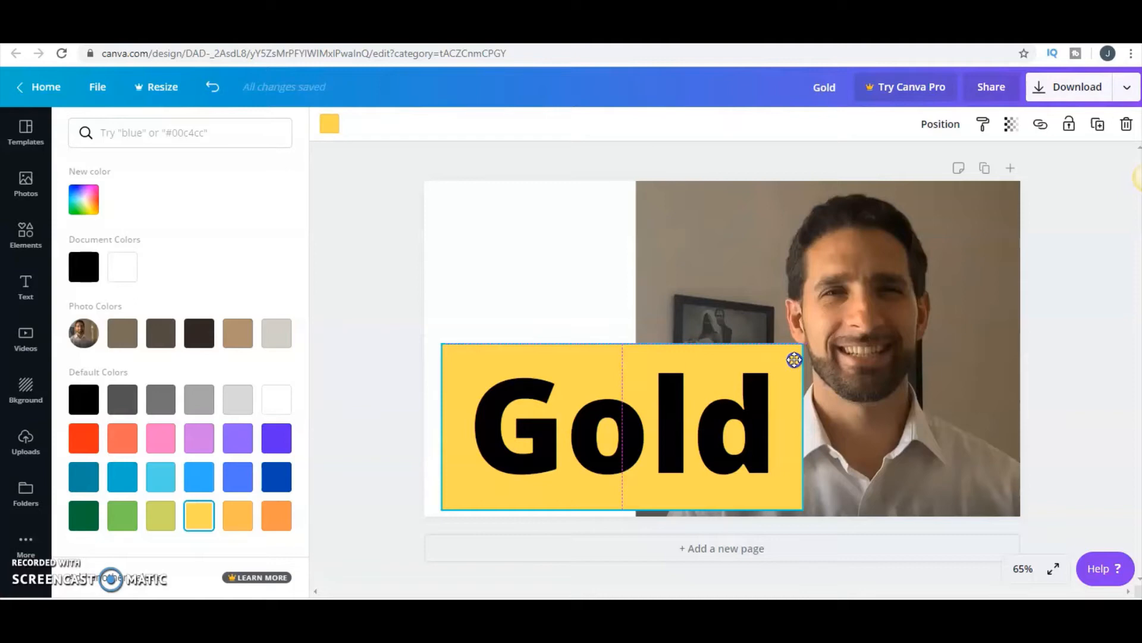
{"action": "left_click", "coordinate": [637, 401]}
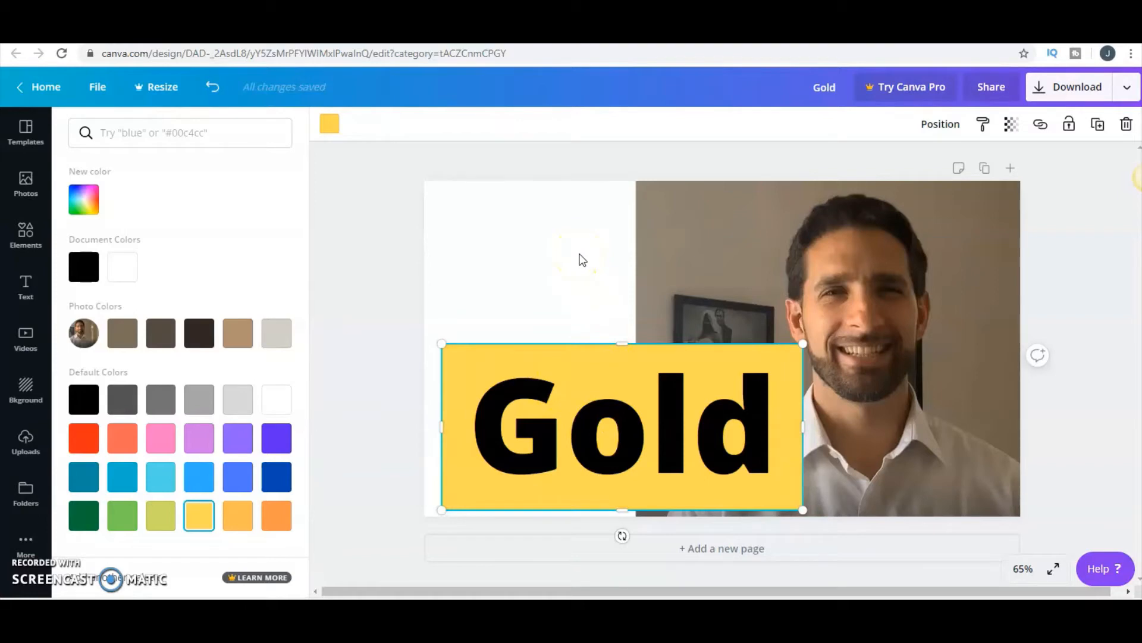
{"action": "left_click", "coordinate": [580, 256]}
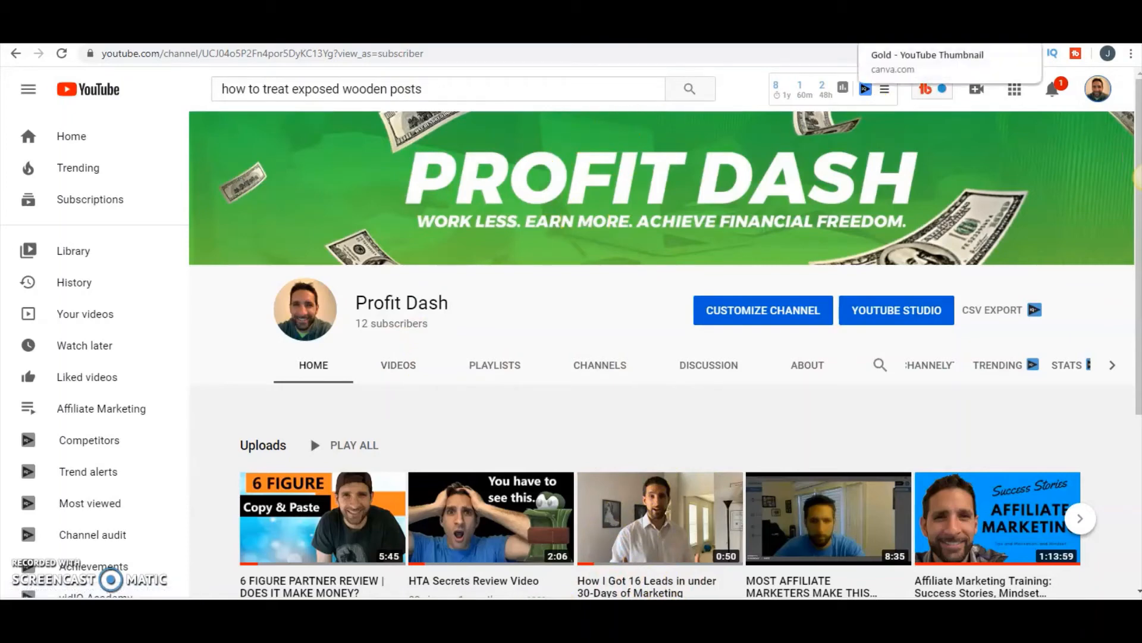
- Back in the Canva design, add the orange YouTube logo to the blank area above "Gold" and enlarge it to about 317 × 317
{"action": "left_click", "coordinate": [916, 33]}
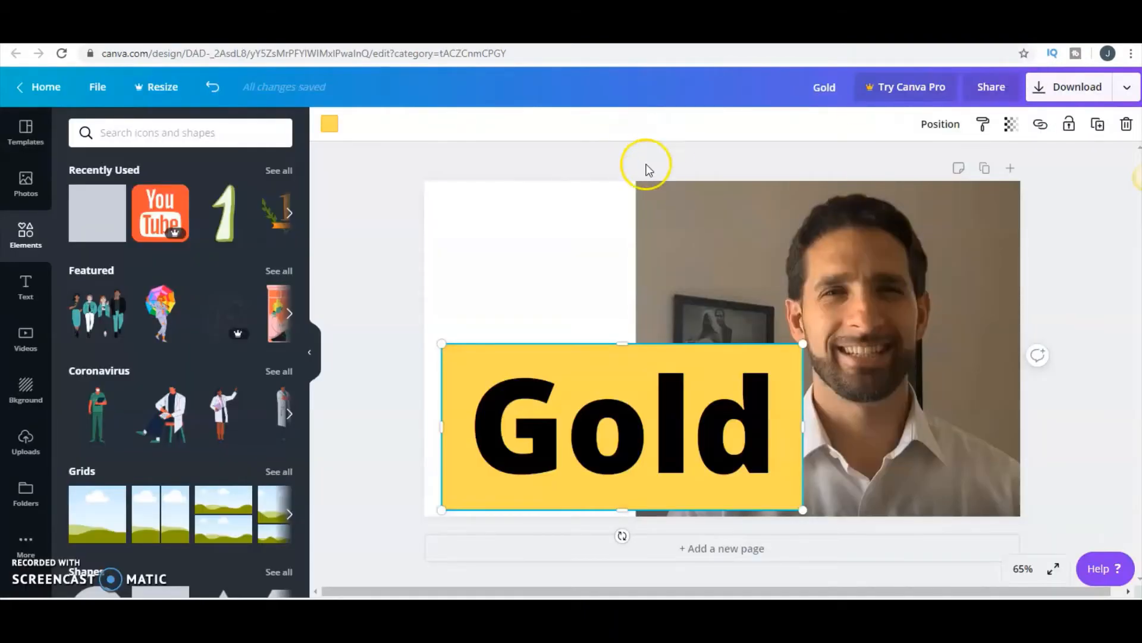
{"action": "left_click", "coordinate": [157, 209]}
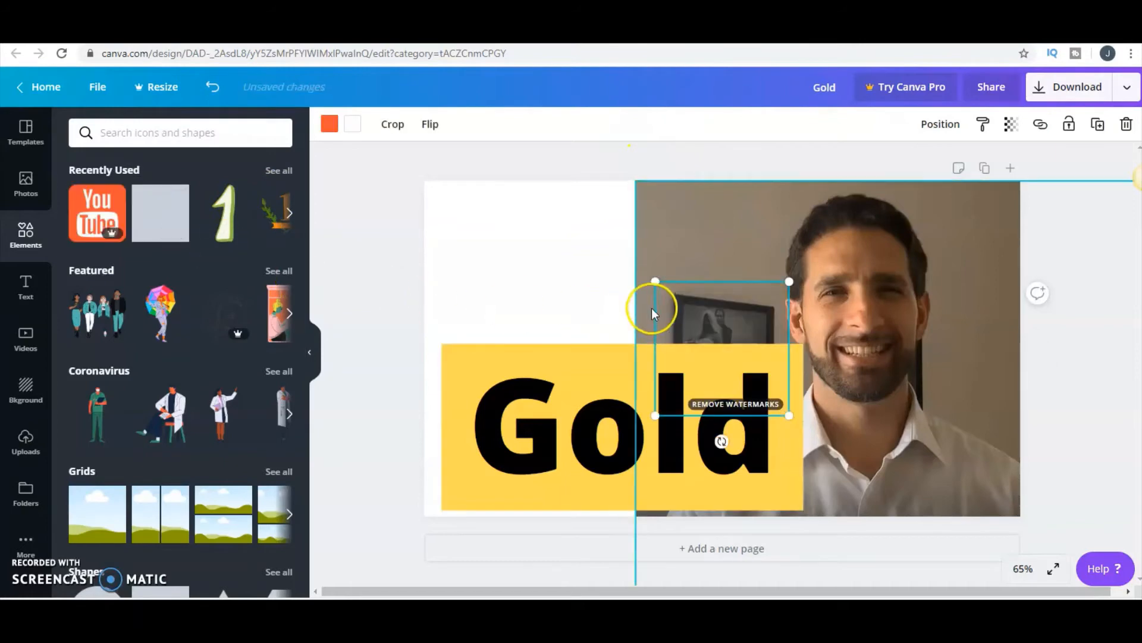
{"action": "left_click_drag", "start_coordinate": [696, 300], "coordinate": [488, 211]}
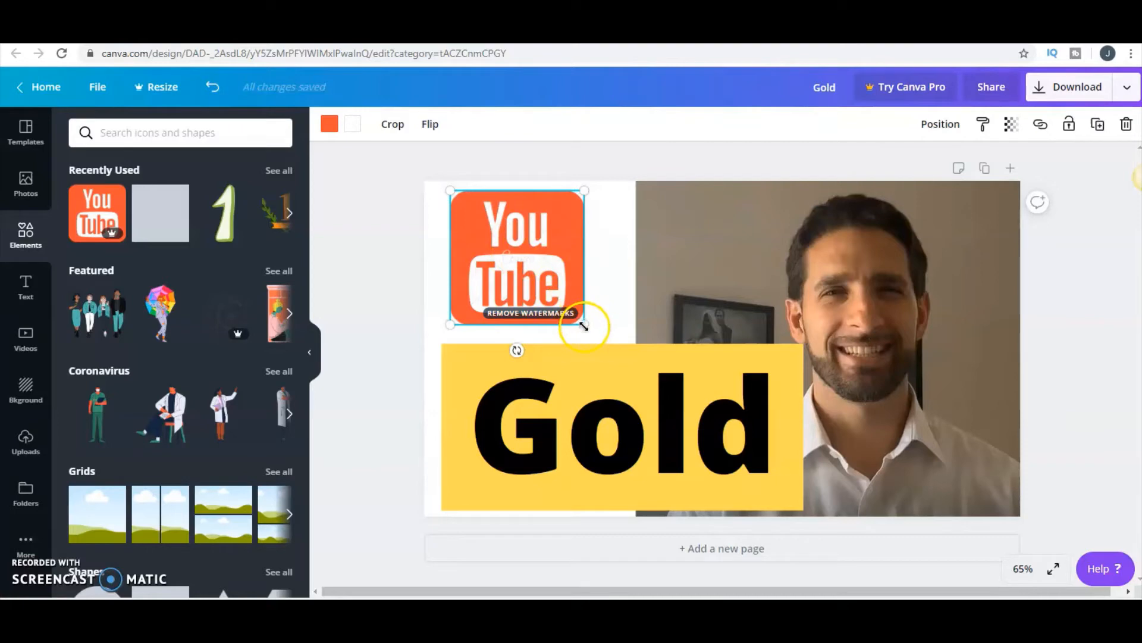
{"action": "left_click_drag", "start_coordinate": [593, 332], "coordinate": [605, 338]}
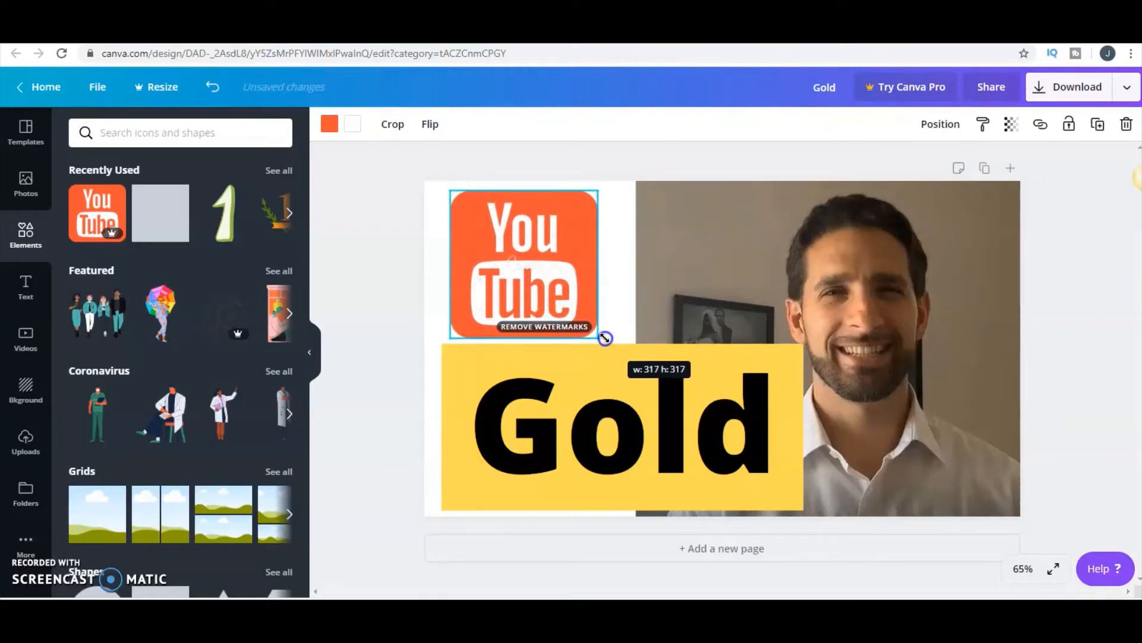
- Move the YouTube logo sideways toward the photo so that it sits more centrally above the "Gold" heading
{"action": "left_click_drag", "start_coordinate": [552, 271], "coordinate": [621, 269]}
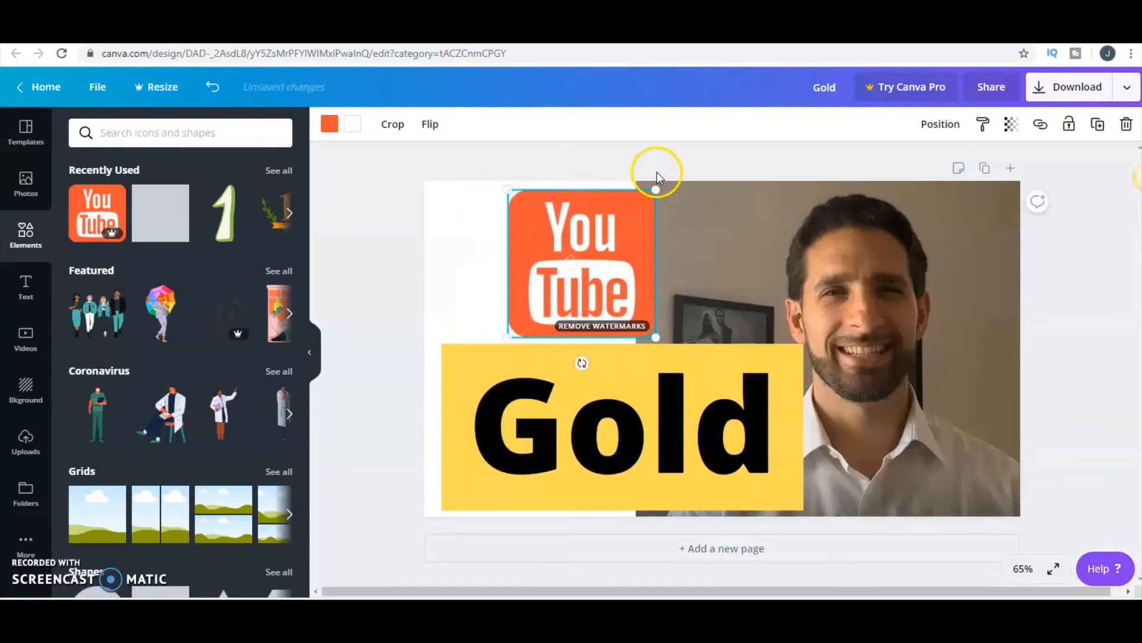
{"action": "left_click", "coordinate": [658, 176]}
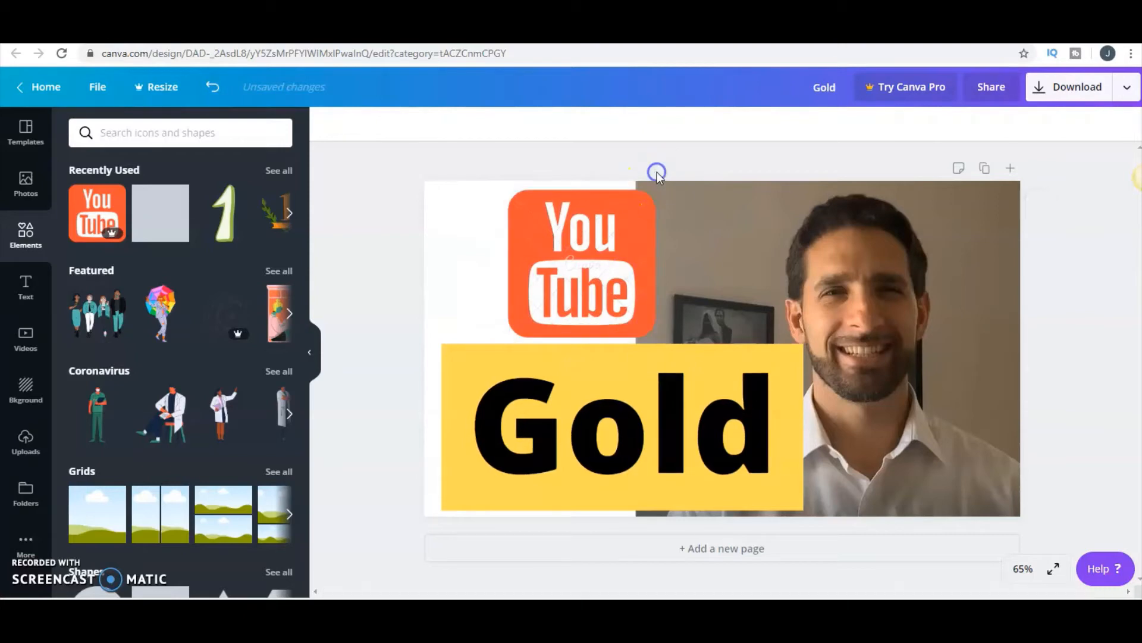
- Add another square shape, enlarge it beyond the page height over the photo side, and fill it with dark blue
{"action": "left_click", "coordinate": [176, 225]}
{"action": "left_click_drag", "start_coordinate": [631, 253], "coordinate": [525, 131]}
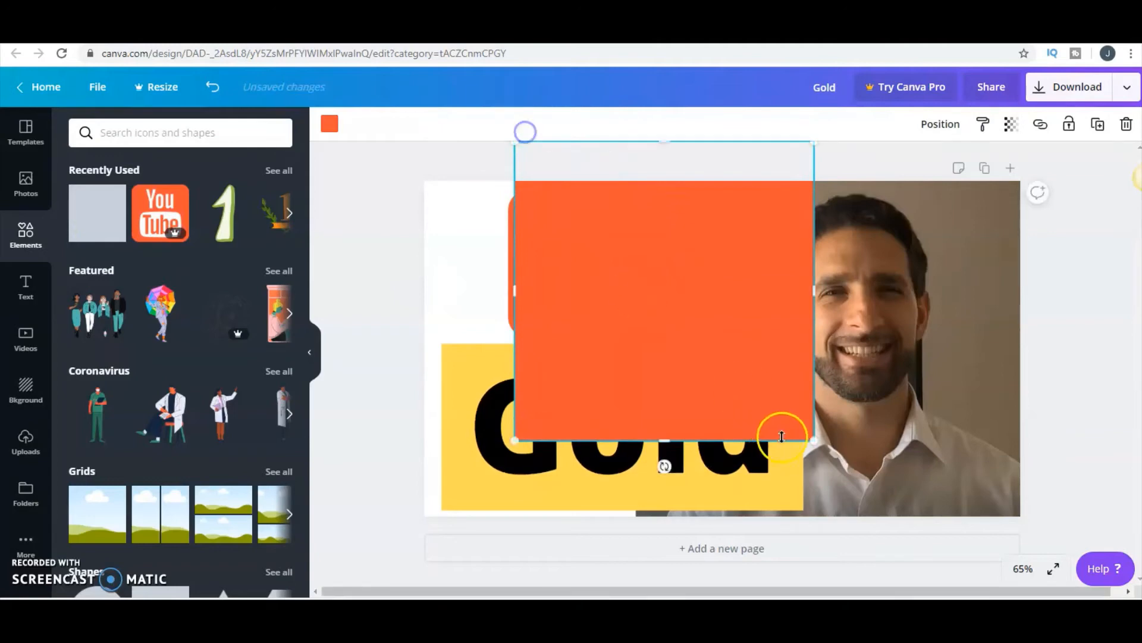
{"action": "left_click_drag", "start_coordinate": [813, 441], "coordinate": [829, 455]}
{"action": "left_click_drag", "start_coordinate": [752, 340], "coordinate": [784, 334]}
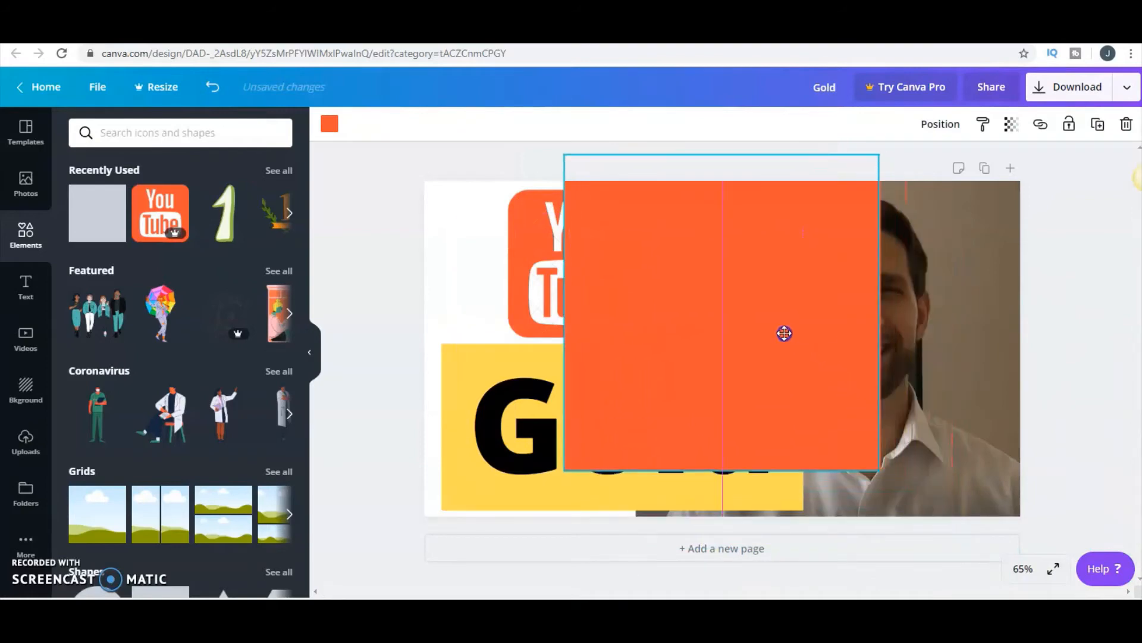
{"action": "left_click_drag", "start_coordinate": [878, 470], "coordinate": [995, 575]}
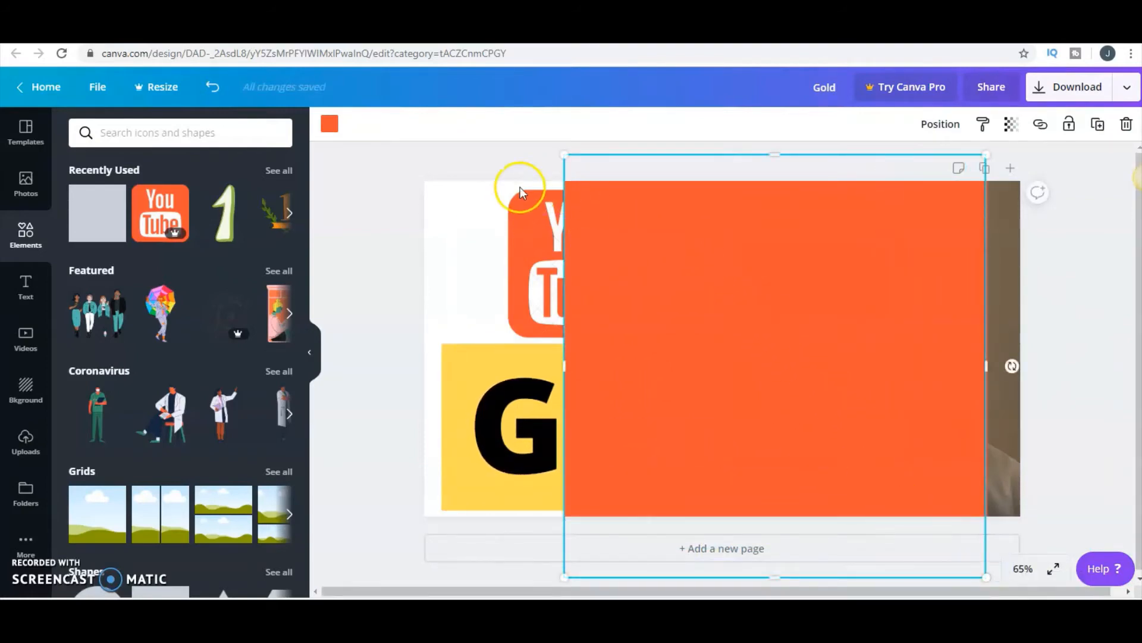
{"action": "left_click", "coordinate": [329, 123]}
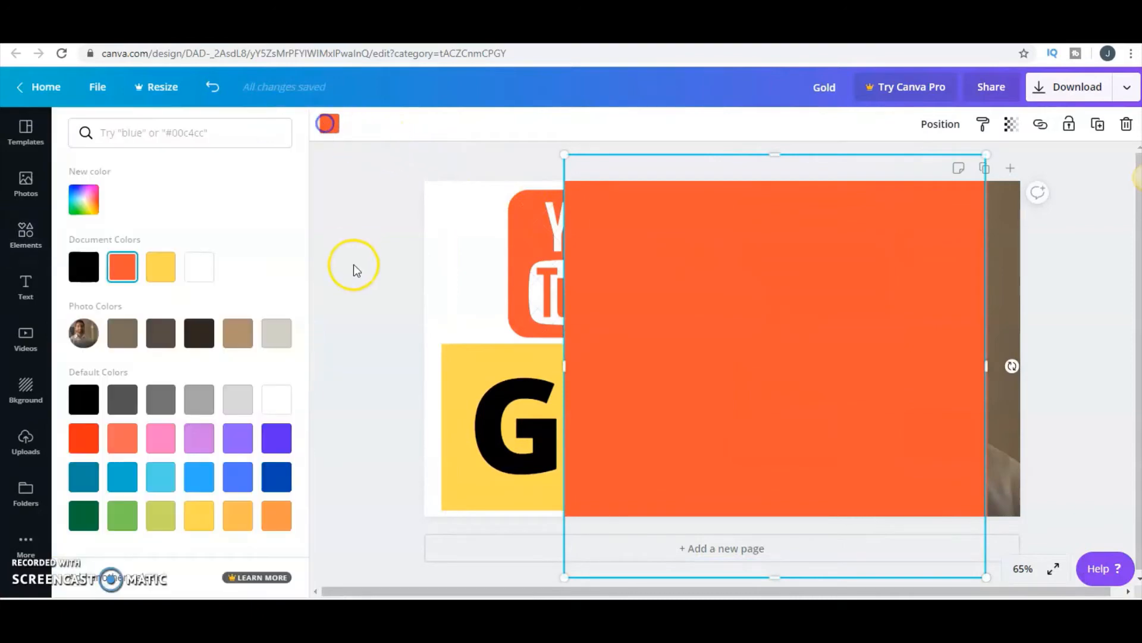
{"action": "left_click", "coordinate": [277, 478]}
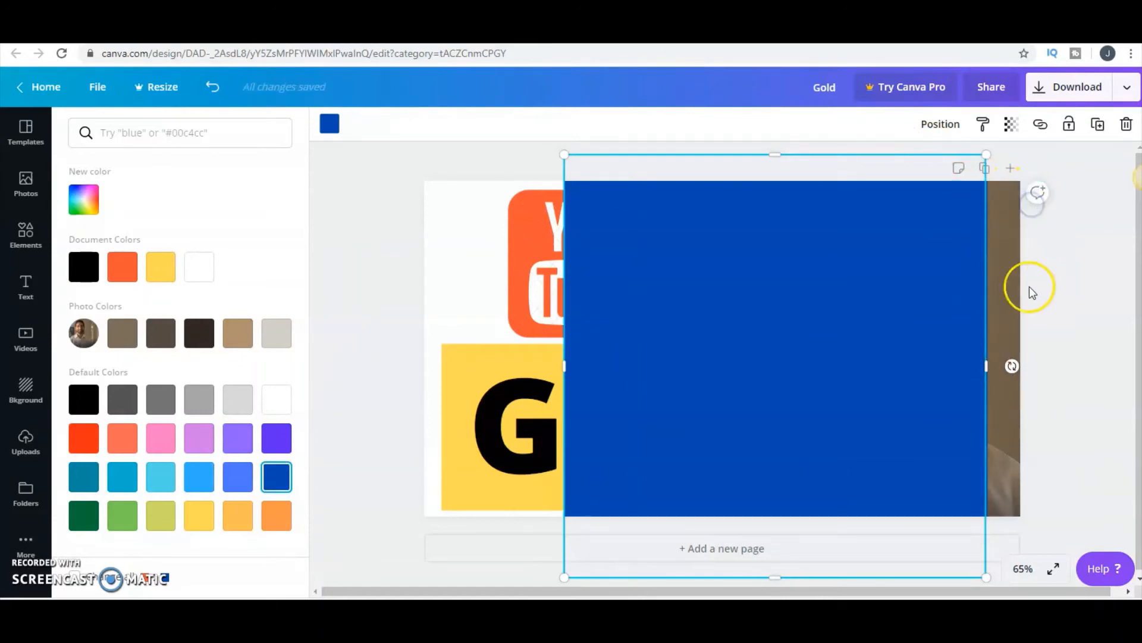
- Tilt the blue shape counter-clockwise, stretch it longer, and move it over the heading side so its slanted edge borders the photo
{"action": "left_click_drag", "start_coordinate": [1011, 391], "coordinate": [977, 264]}
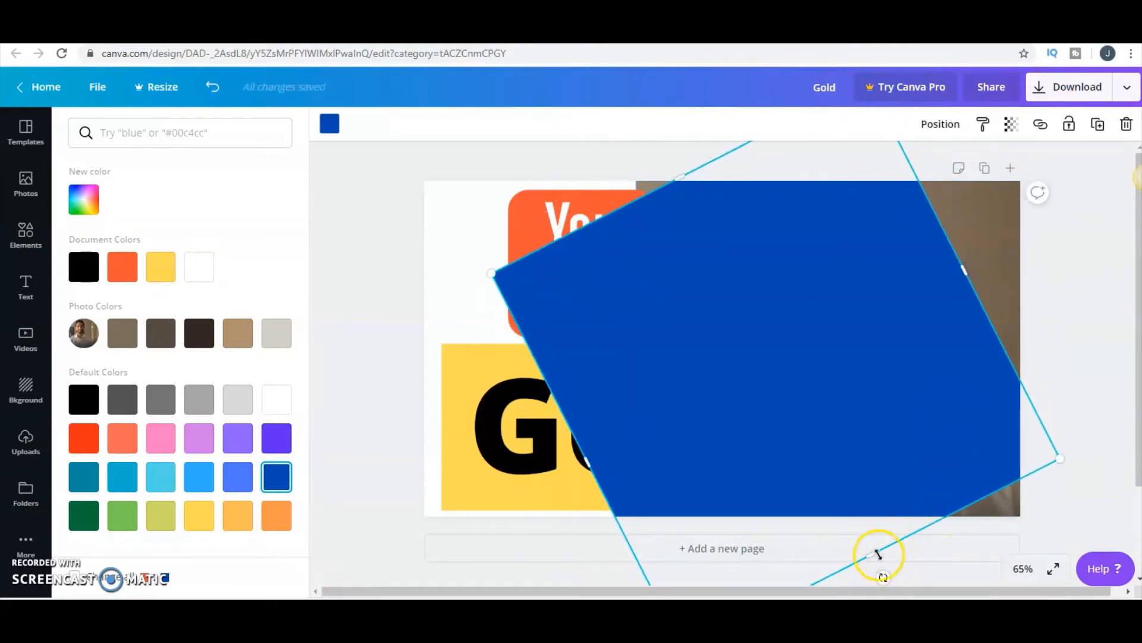
{"action": "left_click_drag", "start_coordinate": [867, 548], "coordinate": [896, 595]}
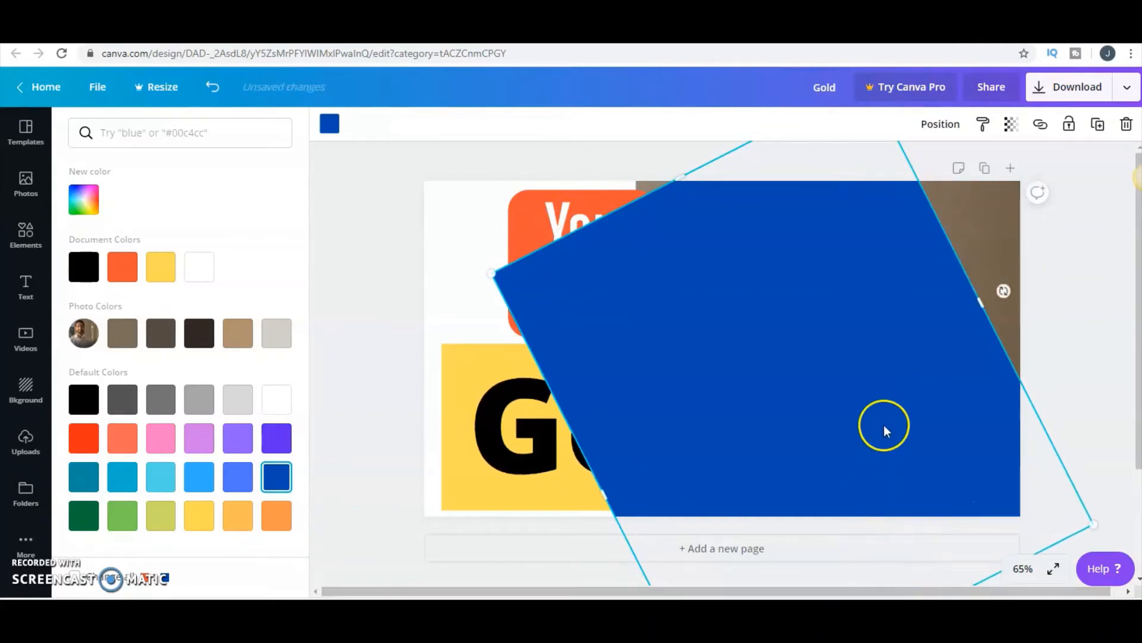
{"action": "left_click_drag", "start_coordinate": [885, 428], "coordinate": [631, 411]}
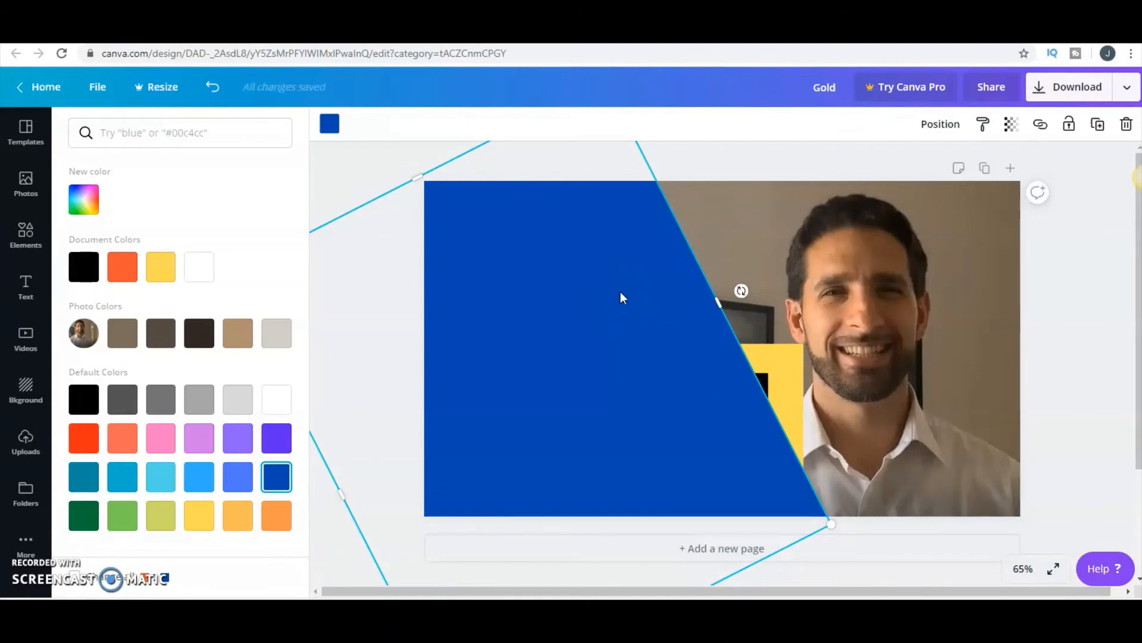
- Send the blue shape backward behind the YouTube logo, the yellow rectangle and the "Gold" text
{"action": "key", "text": "ctrl+["}
{"action": "key", "text": "ctrl+["}
{"action": "key", "text": "ctrl+["}
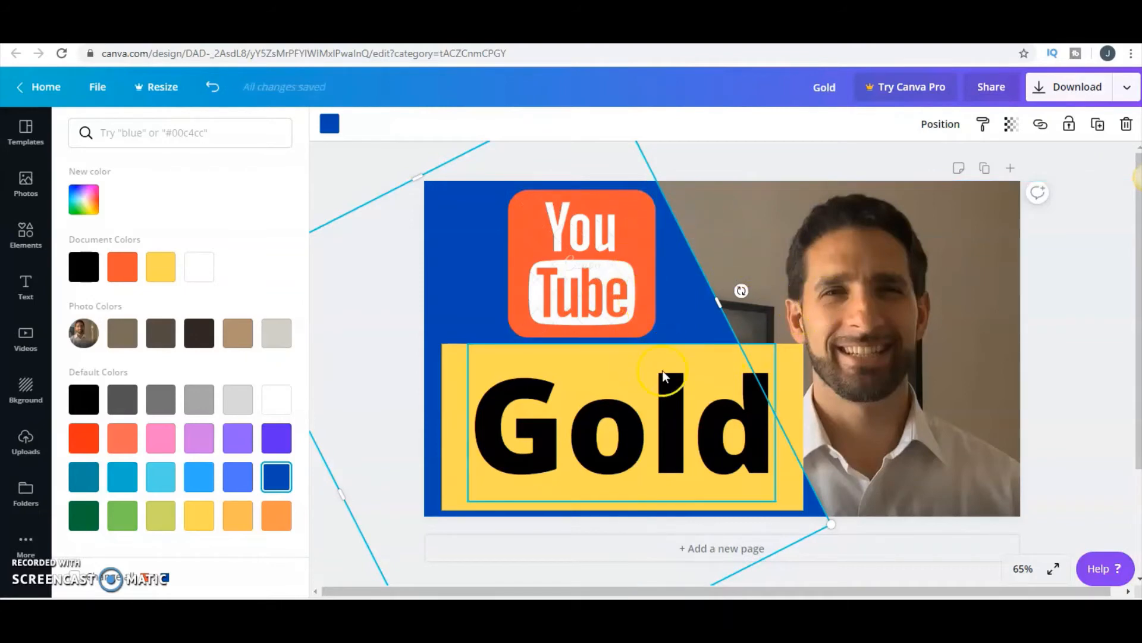
- Shrink the yellow rectangle to about 683 × 314 and move the "Gold" text to fit centrally inside it
{"action": "left_click", "coordinate": [795, 488]}
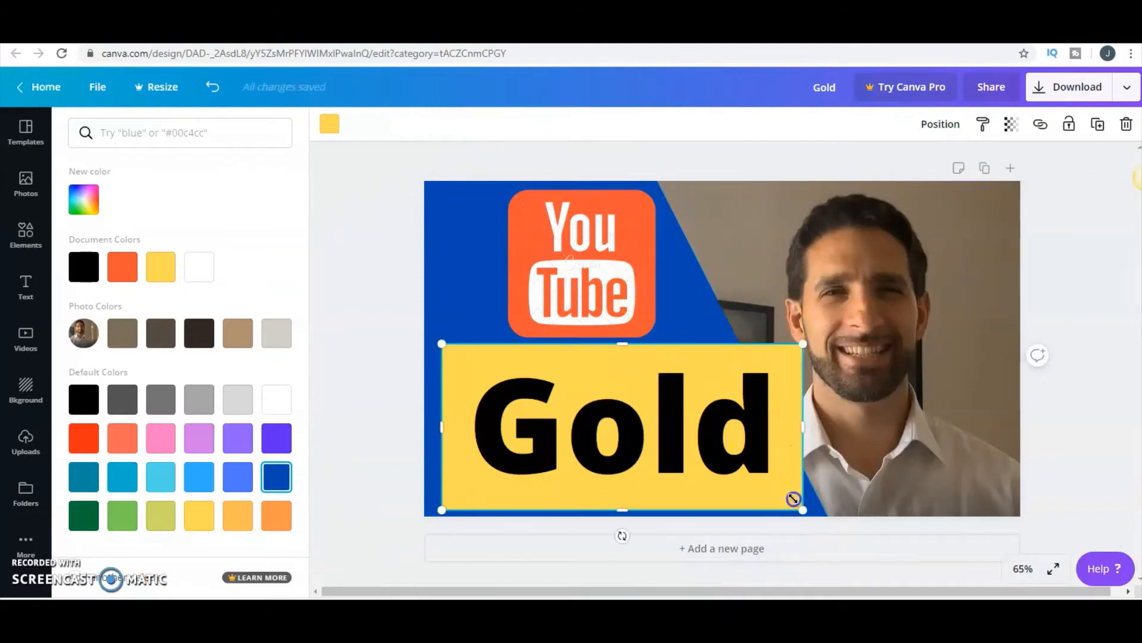
{"action": "left_click_drag", "start_coordinate": [803, 510], "coordinate": [768, 474]}
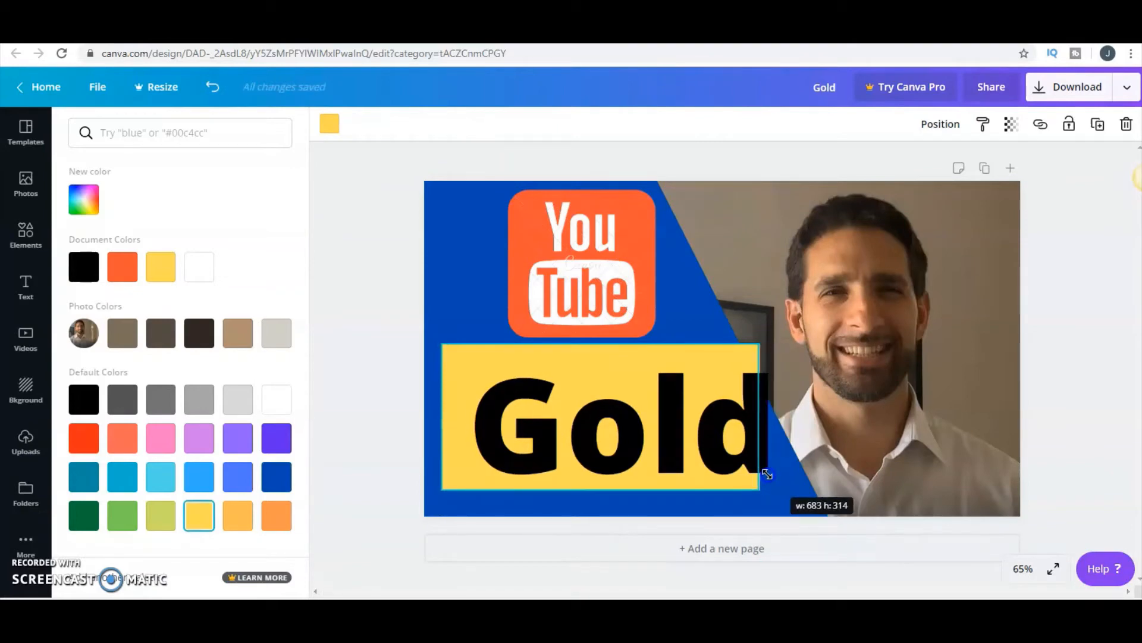
{"action": "left_click", "coordinate": [704, 401]}
{"action": "left_click_drag", "start_coordinate": [704, 400], "coordinate": [698, 403]}
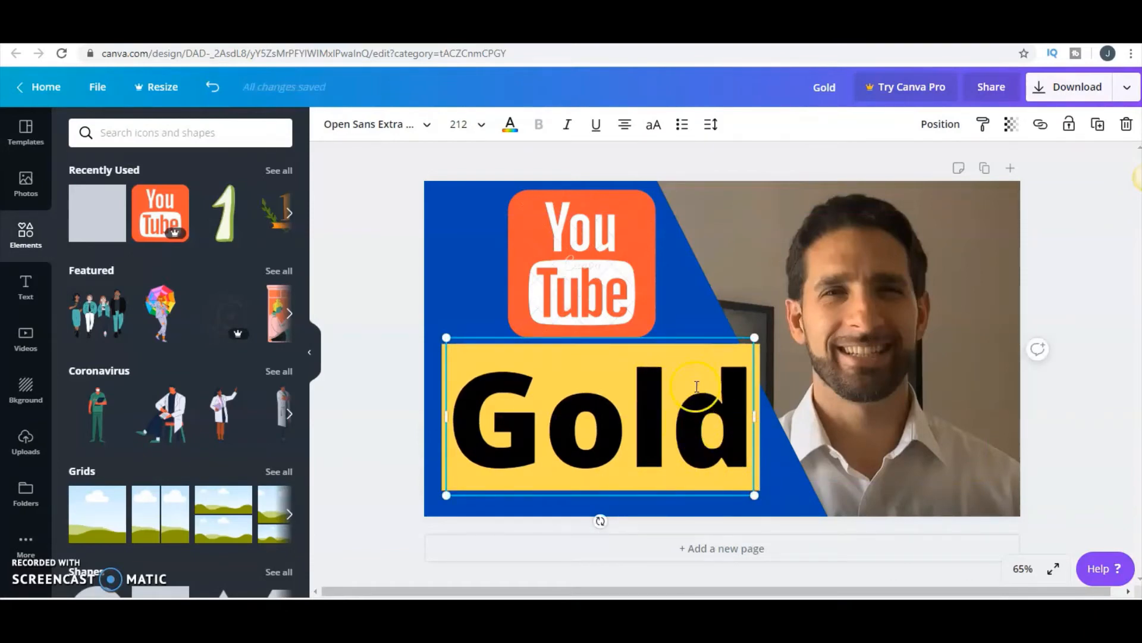
- Move the "Gold" text slightly down and toward the photo relative to the yellow rectangle
{"action": "left_click", "coordinate": [697, 386]}
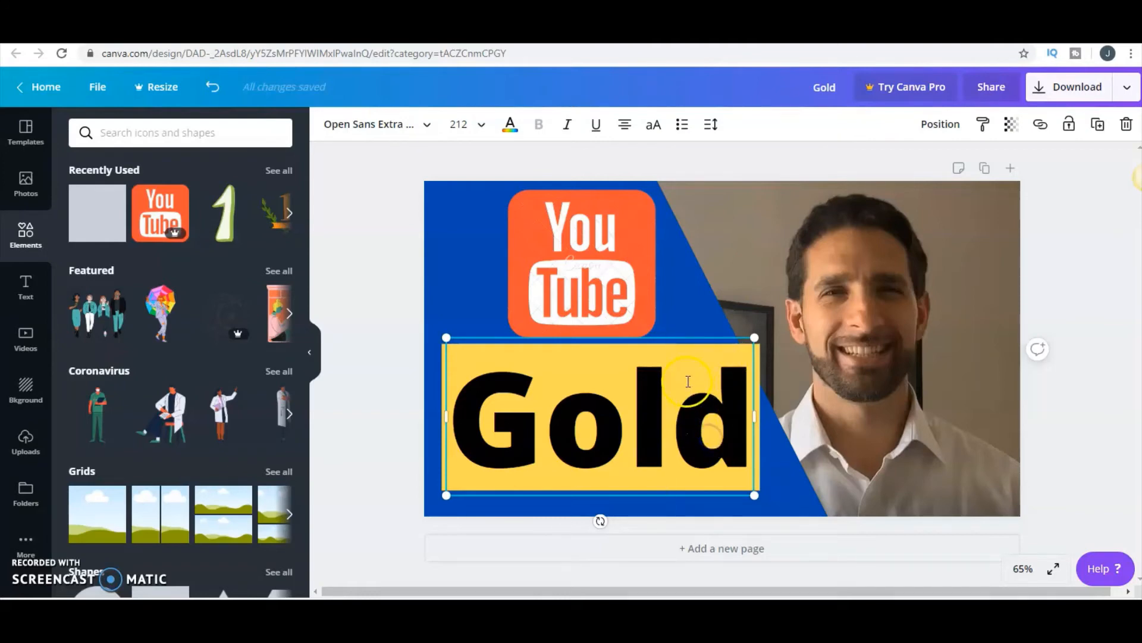
{"action": "left_click", "coordinate": [806, 401]}
{"action": "mouse_move", "coordinate": [734, 391]}
{"action": "left_mouse_down"}
{"action": "mouse_move", "coordinate": [747, 398]}
{"action": "mouse_move", "coordinate": [747, 383]}
{"action": "mouse_move", "coordinate": [734, 385]}
{"action": "left_mouse_up"}
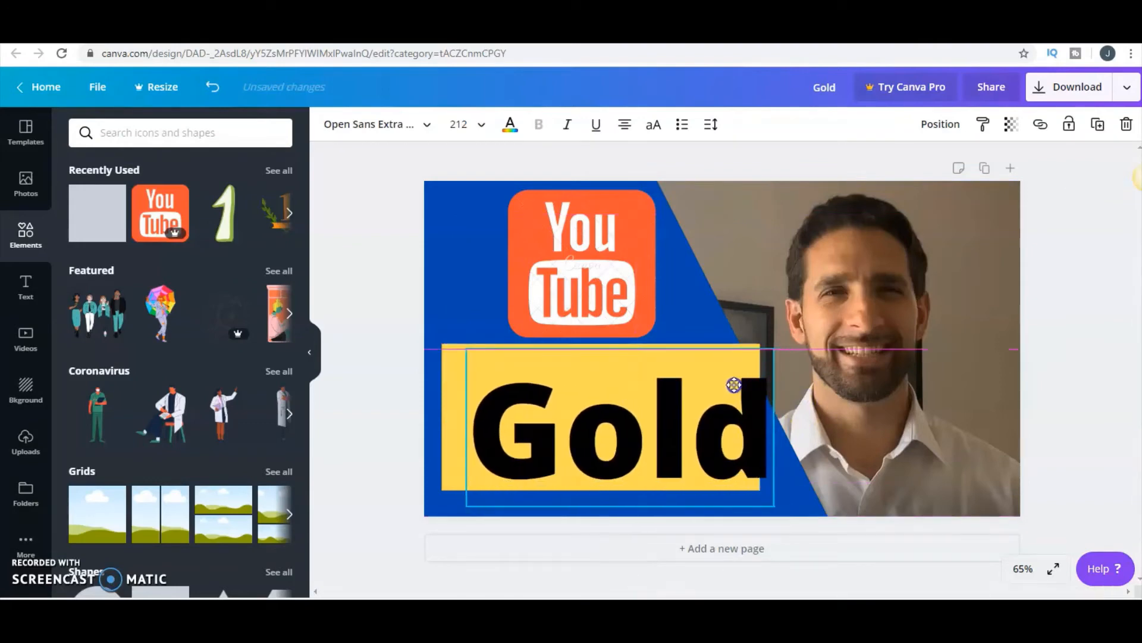